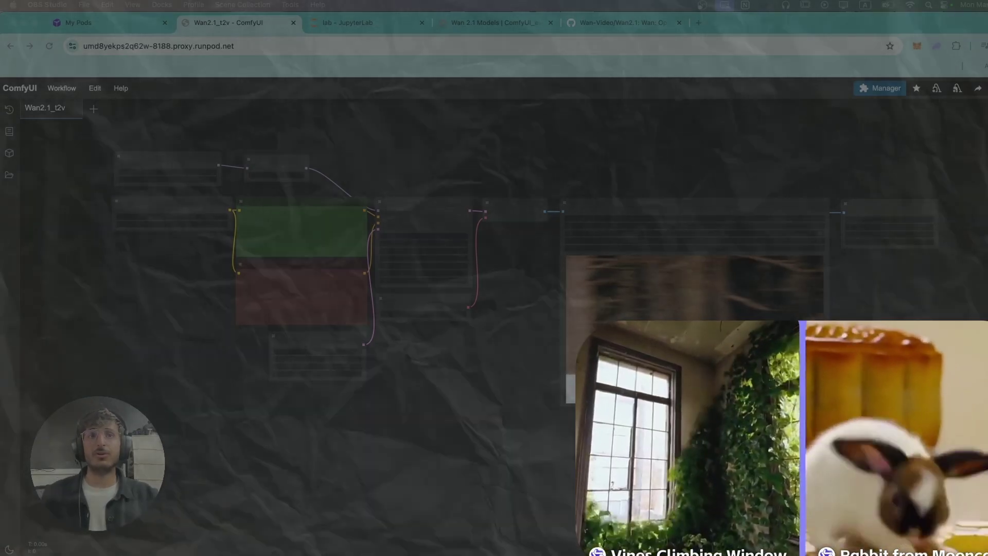
# Zoom and pan across the Wan 2.1 text-to-video graph to inspect its nodes and running-fox output.
pyautogui.scroll(5, 730, 273)
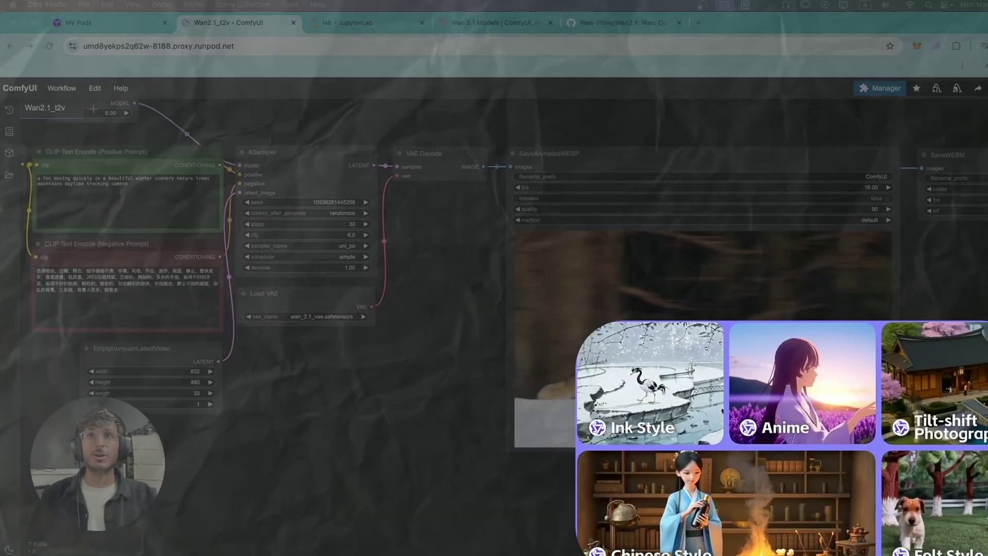
pyautogui.hscroll(3, 288, 309)
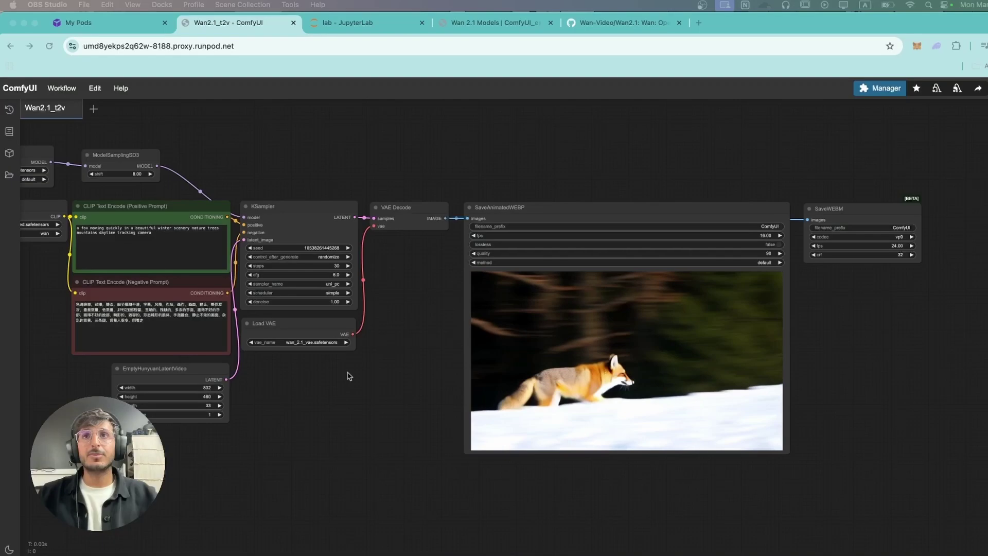
pyautogui.hscroll(-3, 406, 379)
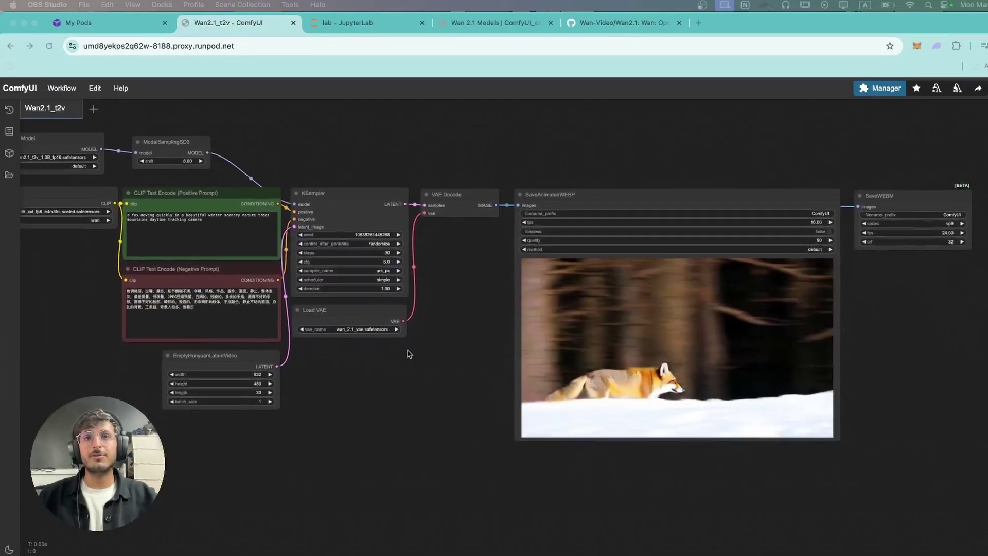
pyautogui.scroll(-2, 412, 355)
pyautogui.scroll(2, 414, 356)
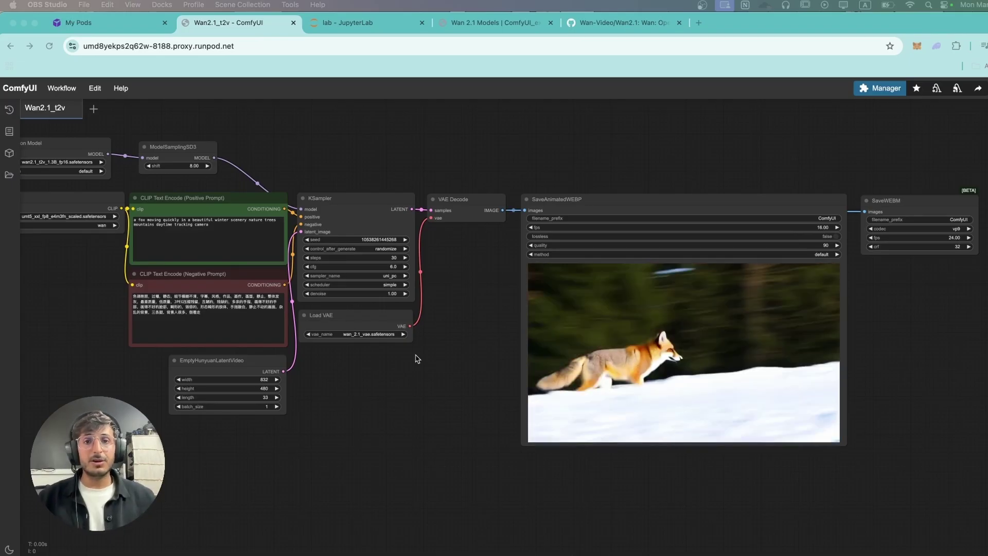
pyautogui.scroll(-1, 453, 363)
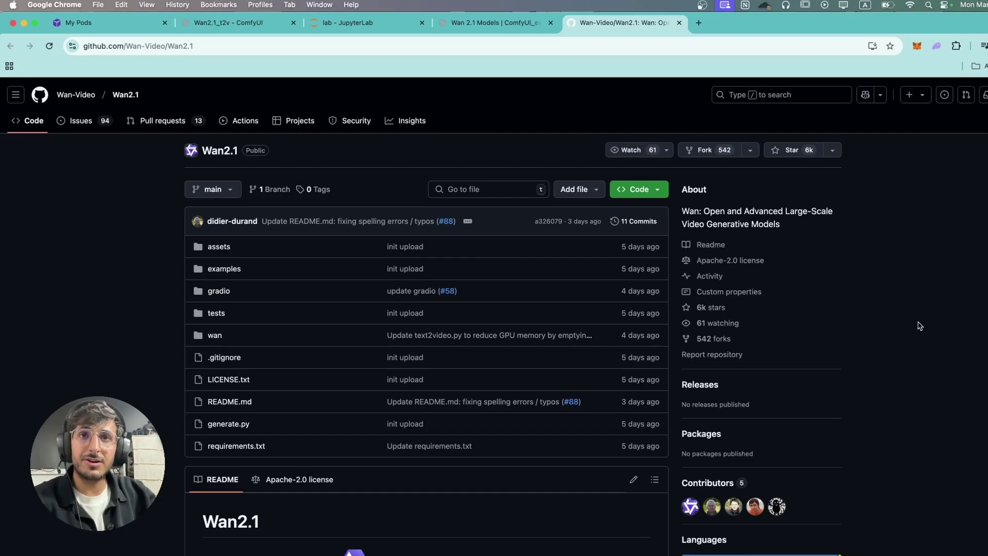
# Highlight the README's Consumer-grade GPUs and 8.19 GB VRAM, 5-second 480P claims, reaching Video Demos.
pyautogui.scroll(-10, 919, 326)
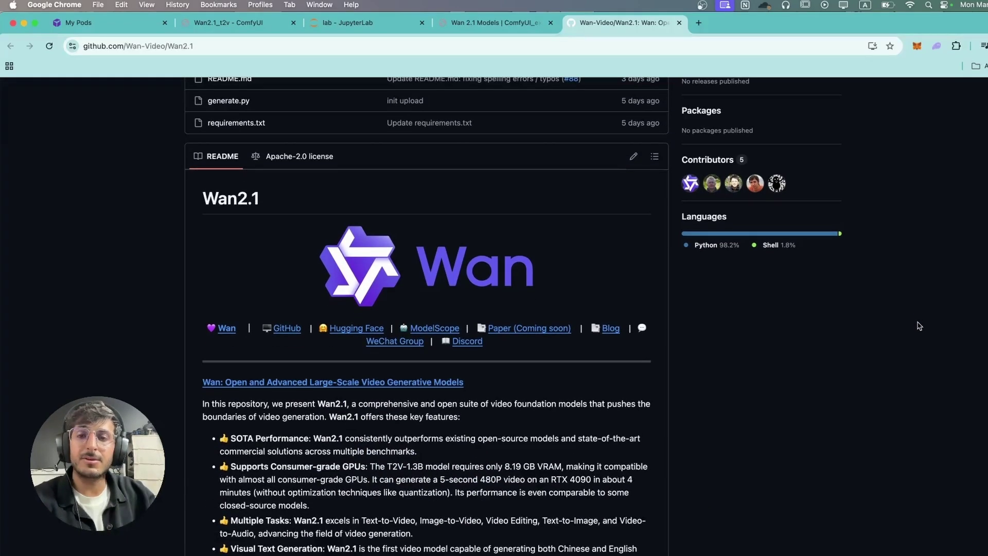
pyautogui.scroll(-4, 919, 326)
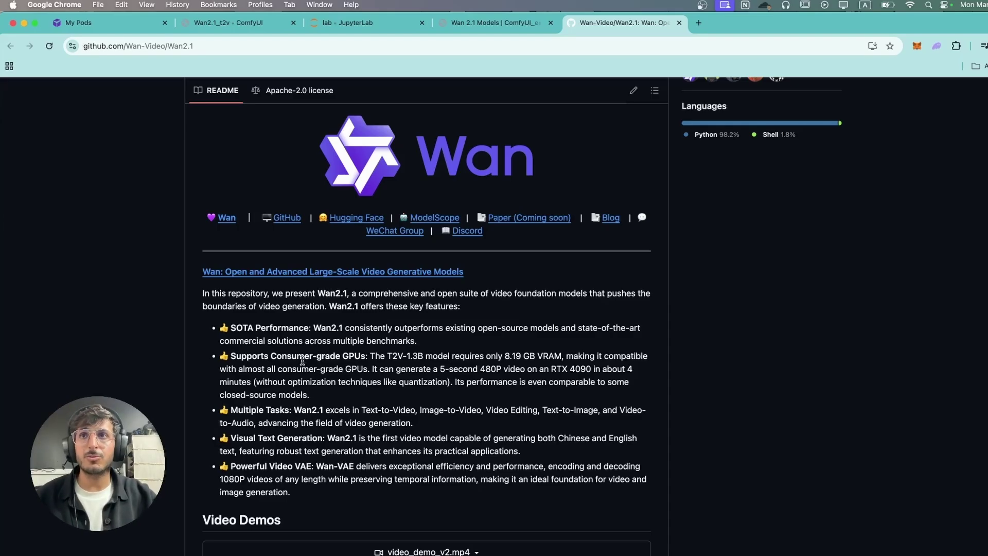
pyautogui.moveTo(260, 355); pyautogui.dragTo(338, 355)
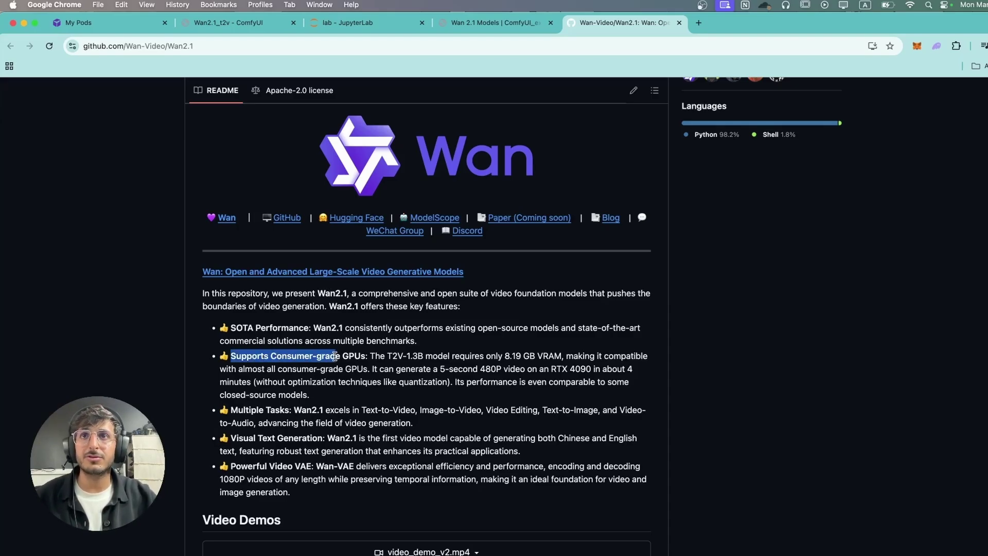
pyautogui.click(390, 358)
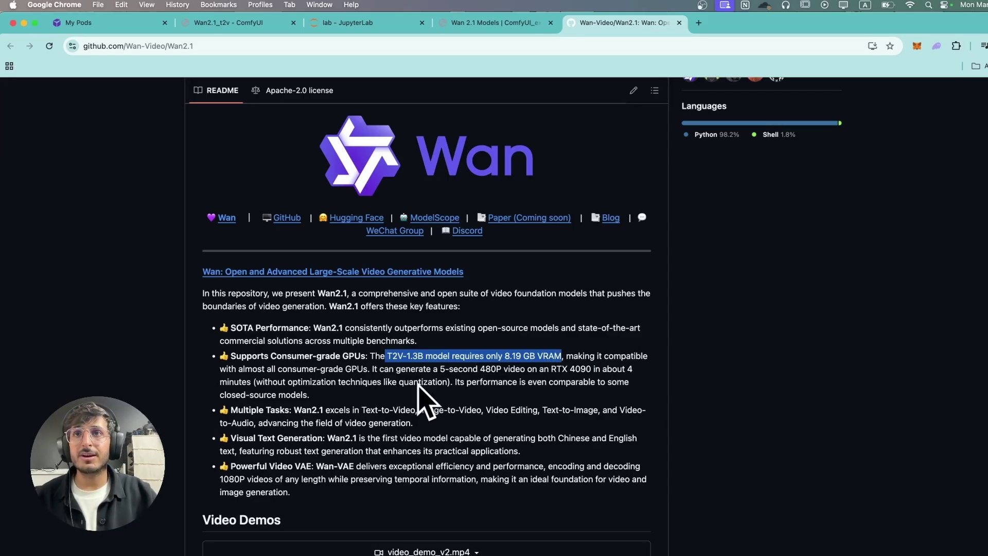
pyautogui.moveTo(439, 369); pyautogui.dragTo(252, 381)
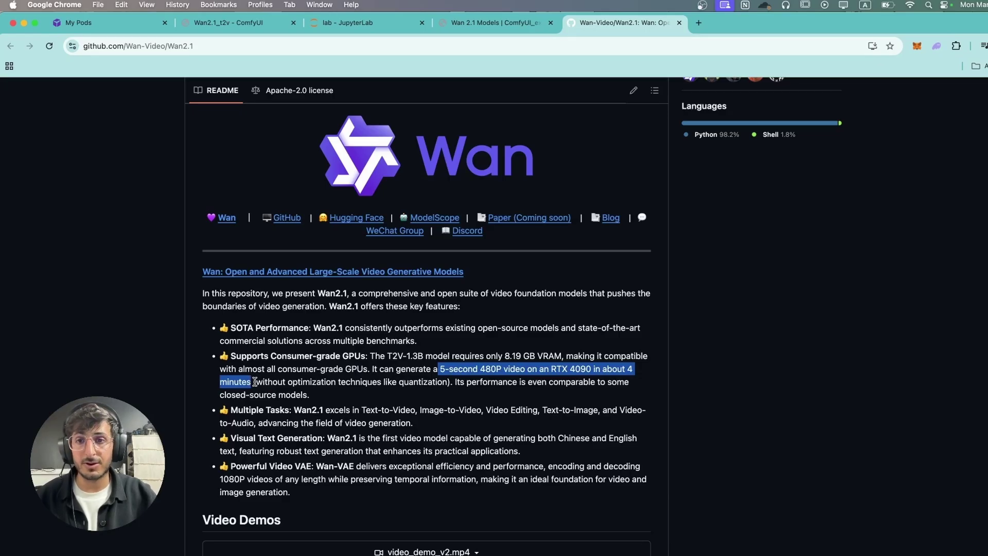
pyautogui.scroll(-6, 437, 356)
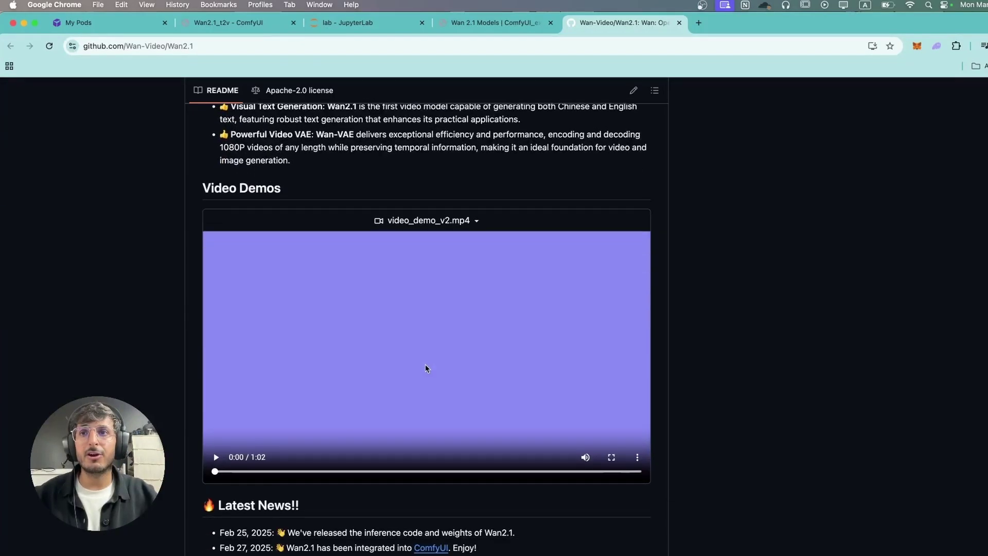
# Play, pause and resume the video_demo_v2.mp4 demo, then scroll back up to the file list.
pyautogui.click(585, 457)
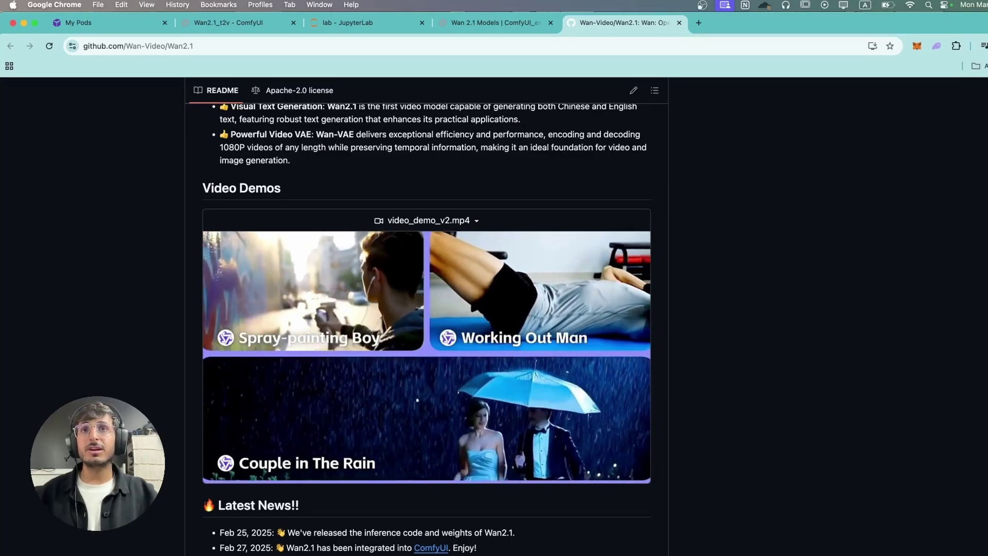
pyautogui.scroll(-1, 855, 331)
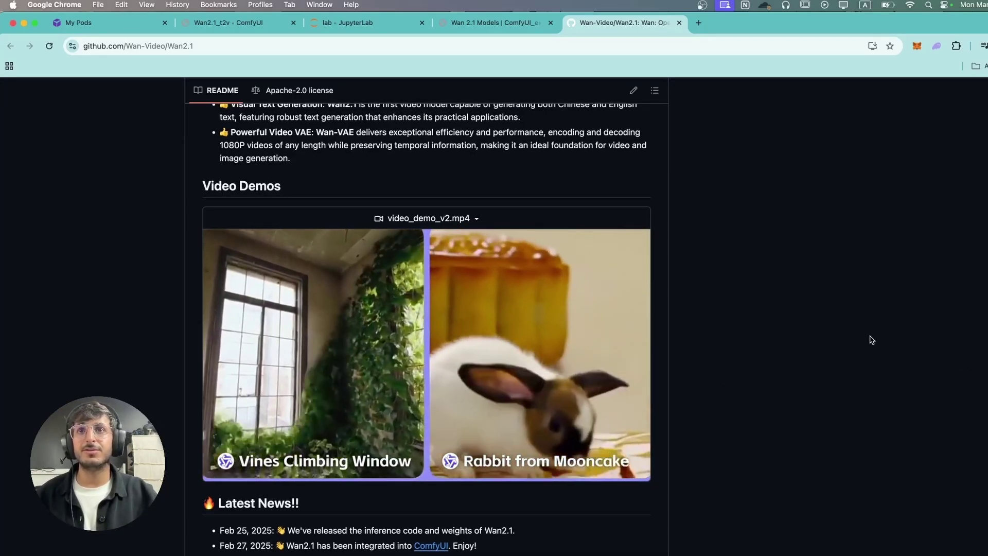
pyautogui.press('space')
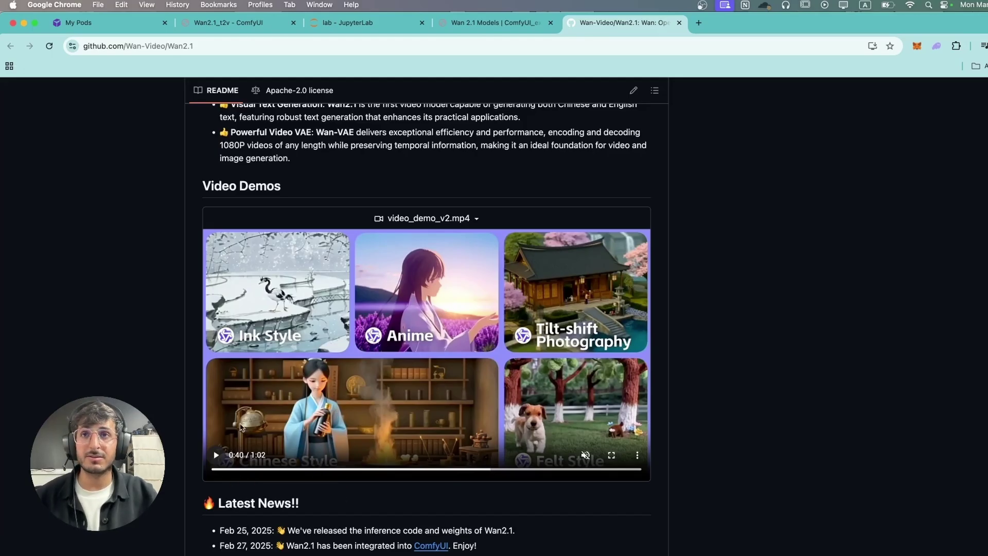
pyautogui.click(367, 410)
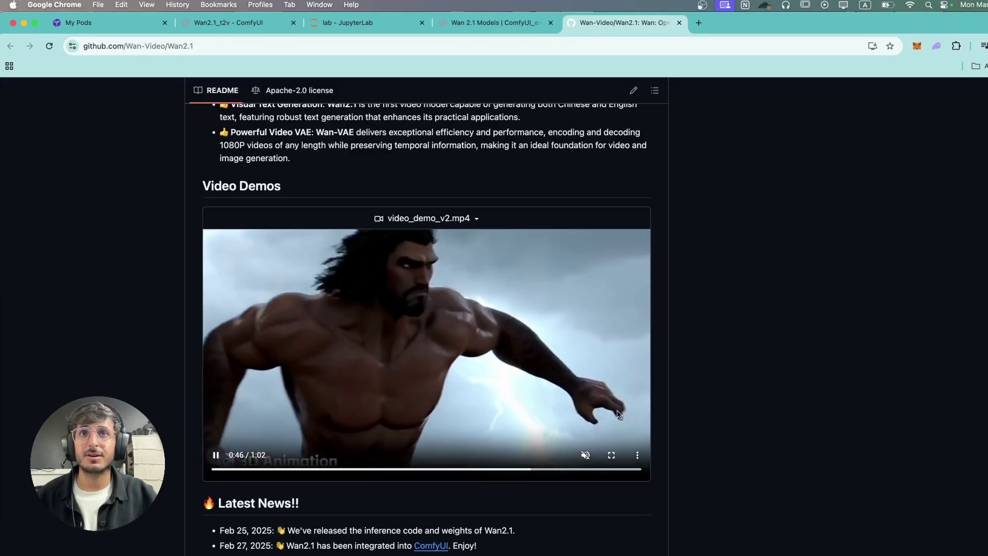
pyautogui.scroll(15, 652, 302)
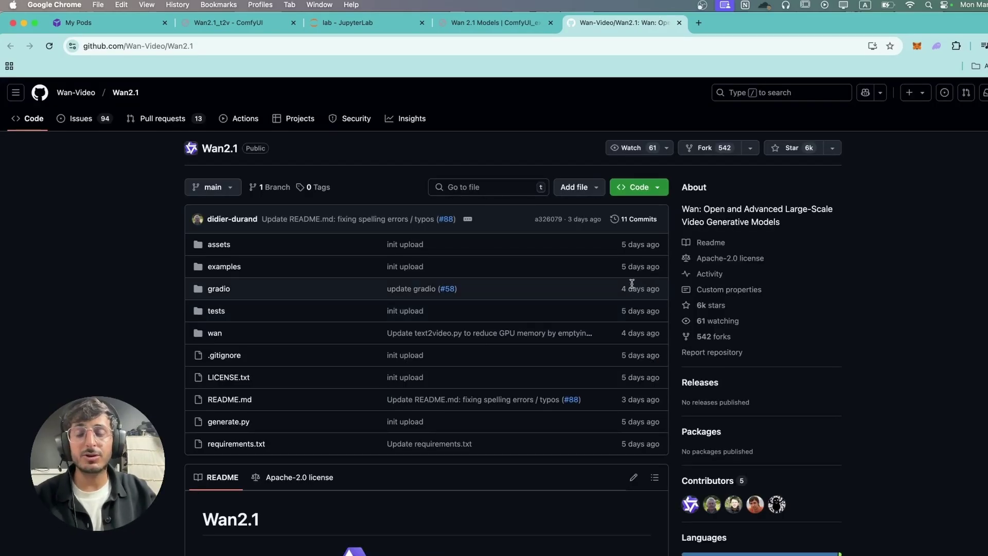
# Go to the Wan 2.1 Models examples page and look over the umt5 text encoder link.
pyautogui.click(470, 21)
pyautogui.scroll(-2, 616, 275)
pyautogui.scroll(2, 617, 277)
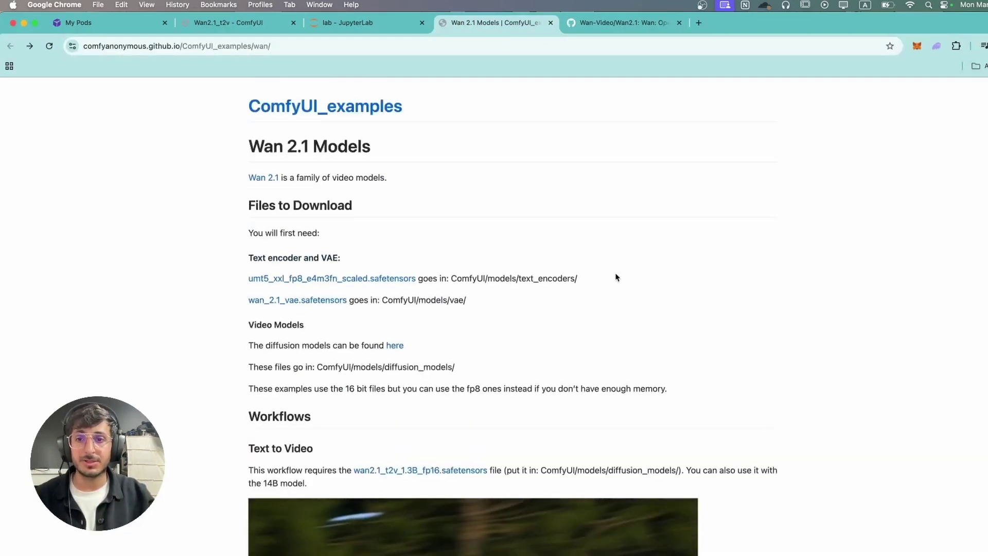
pyautogui.scroll(-2, 628, 309)
pyautogui.scroll(2, 631, 309)
pyautogui.scroll(-1, 636, 307)
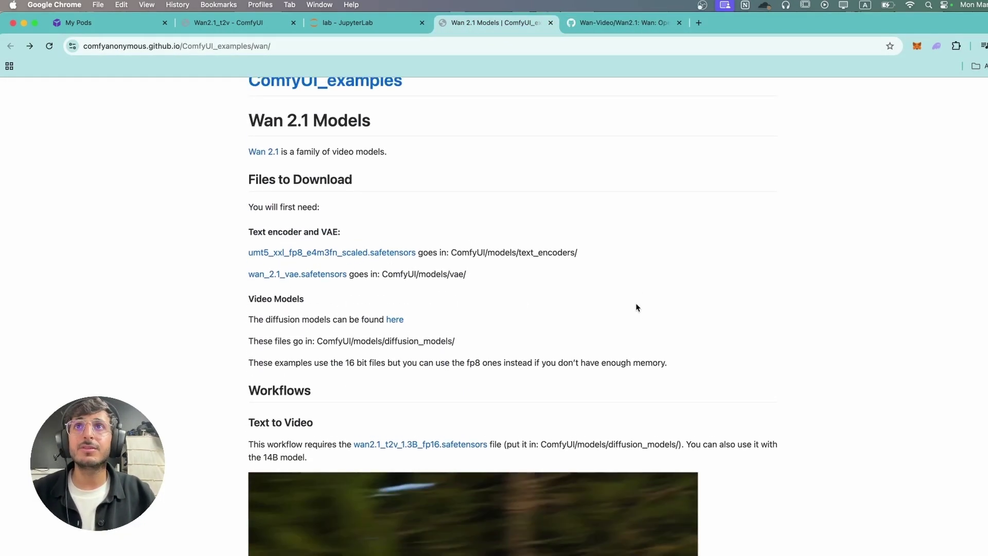
pyautogui.rightClick(352, 257)
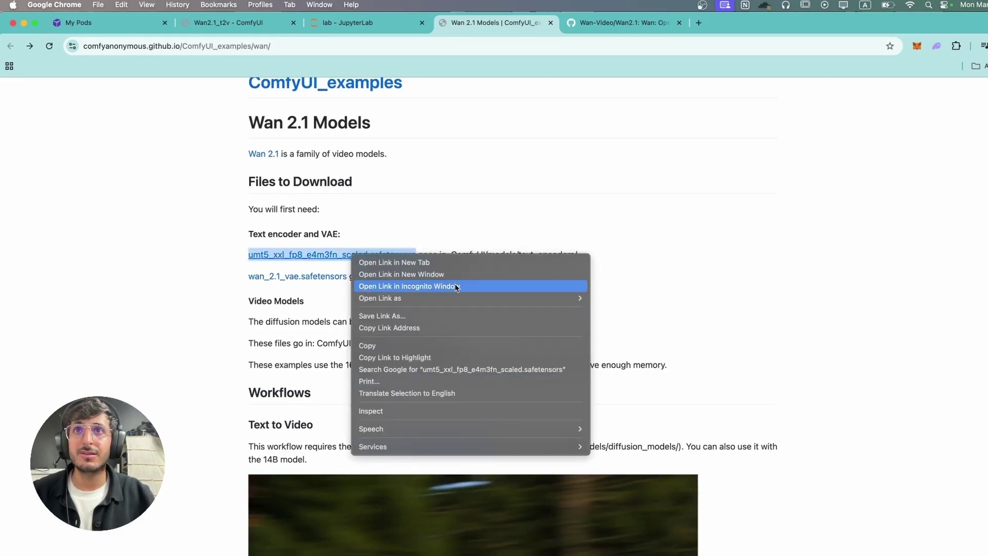
pyautogui.click(451, 255)
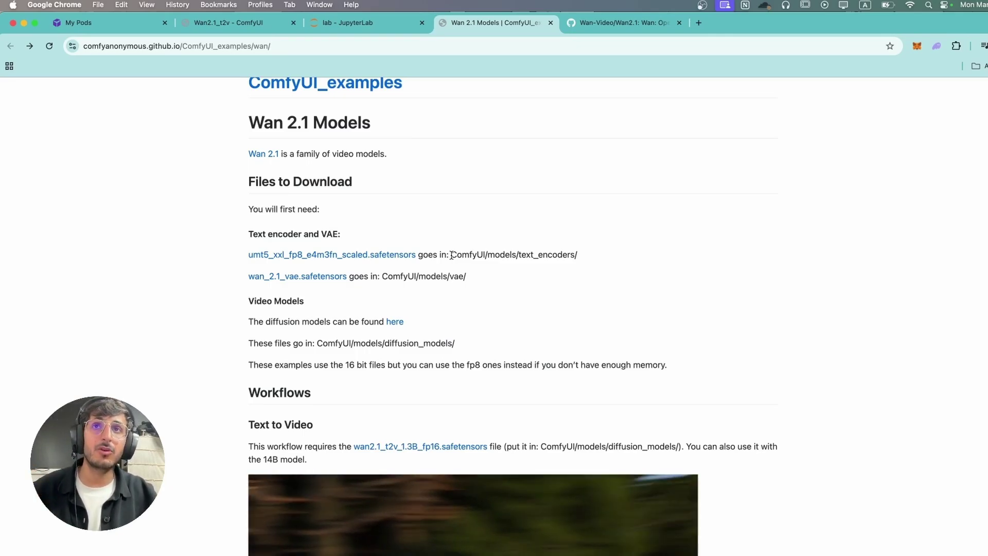
# Confirm the pod's text_encoders and vae folders match, then open the diffusion models link in a new tab.
pyautogui.click(371, 20)
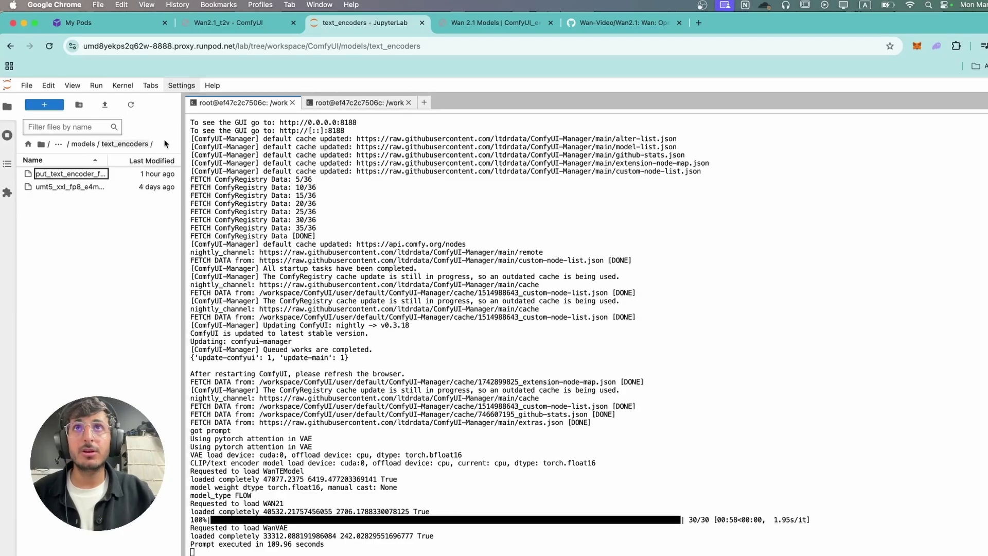
pyautogui.click(478, 22)
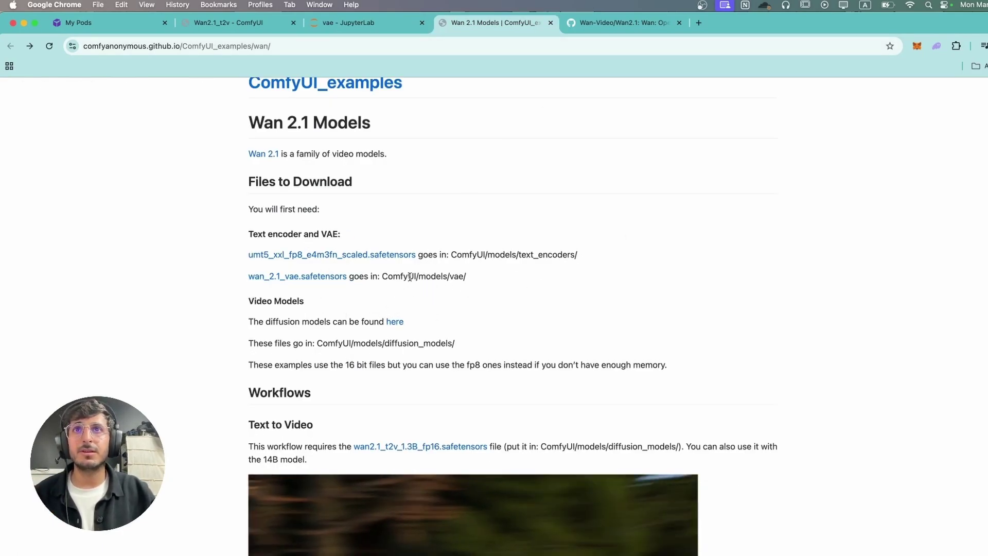
pyautogui.click(361, 22)
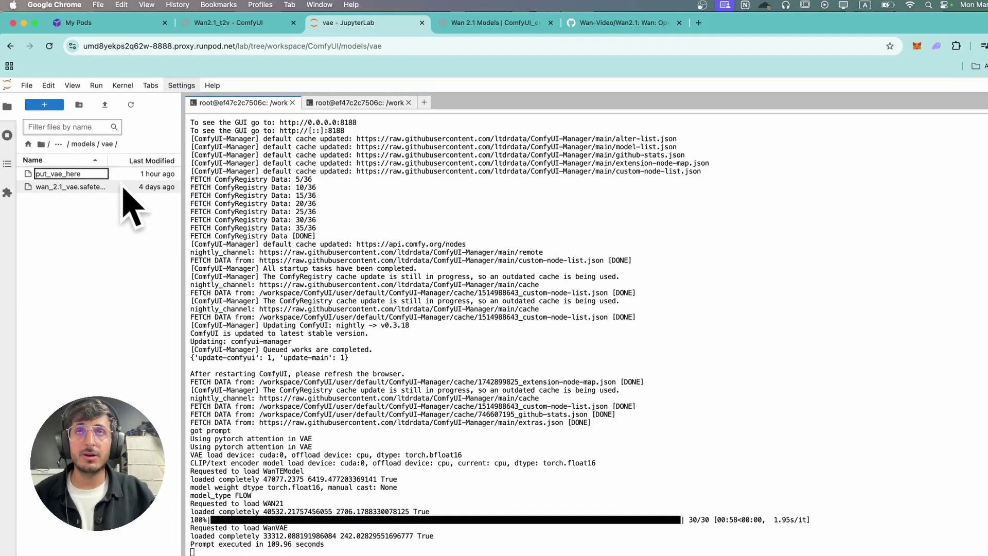
pyautogui.click(488, 23)
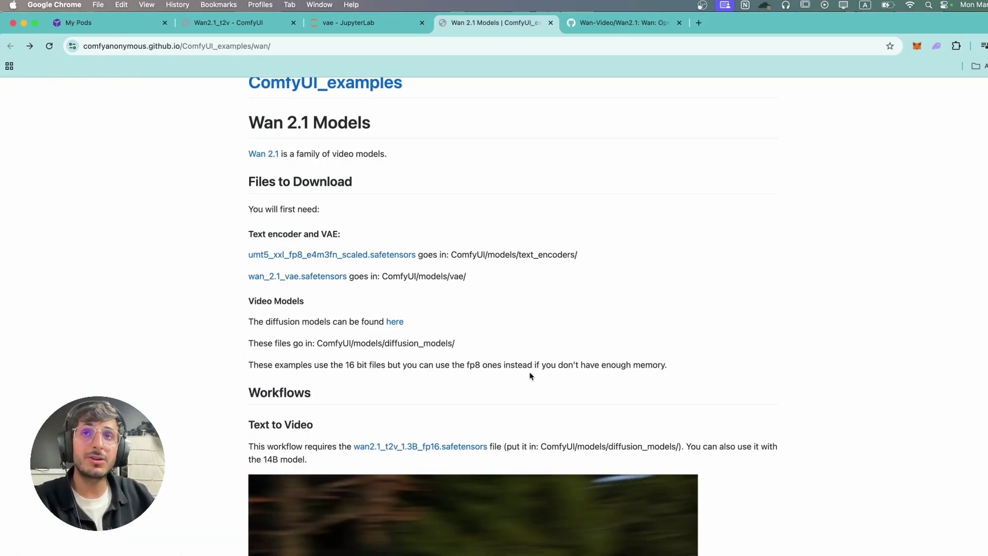
pyautogui.rightClick(395, 322)
pyautogui.click(427, 329)
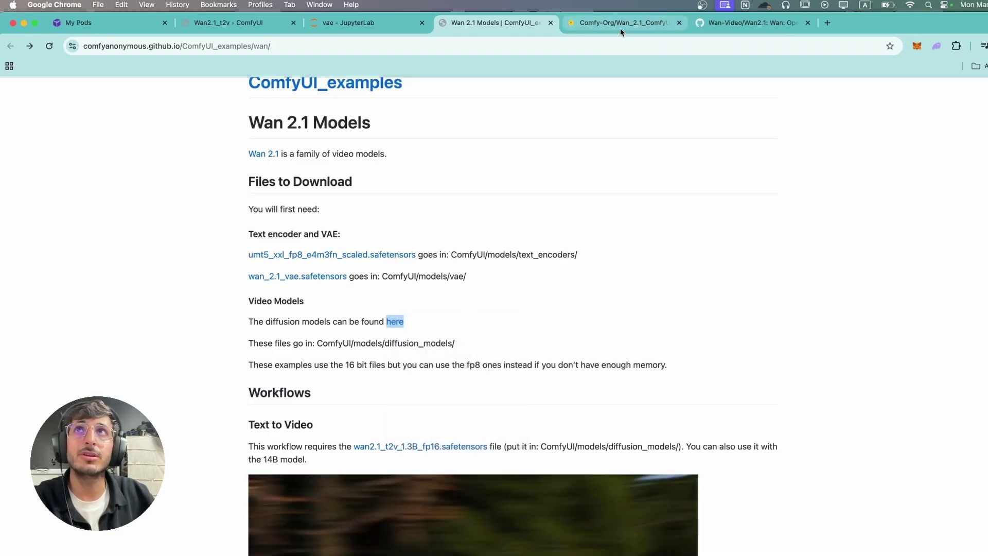
# Review the four image-to-video files on Comfy-Org's Wan_2.1 page, then check the pod's diffusion_models folder.
pyautogui.click(620, 26)
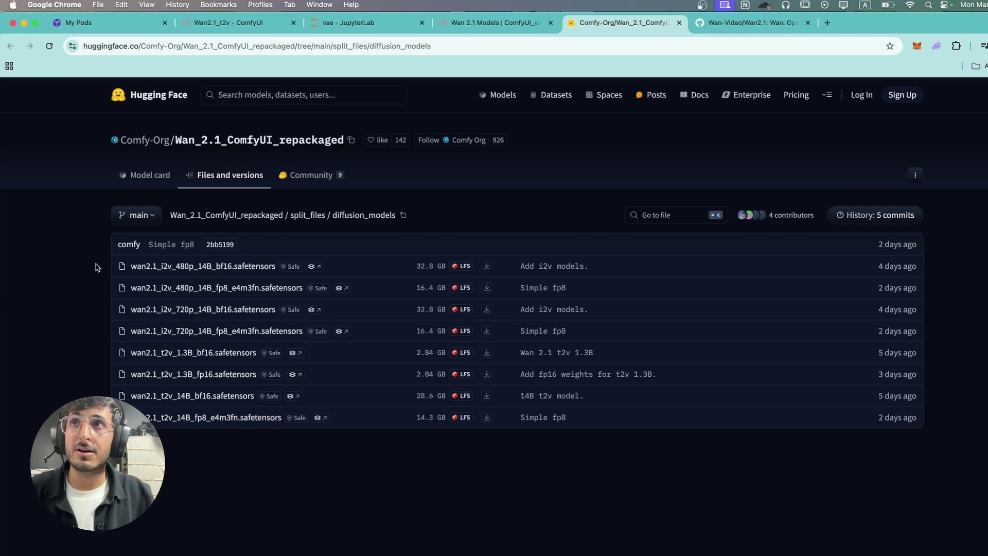
pyautogui.moveTo(96, 266); pyautogui.dragTo(318, 332)
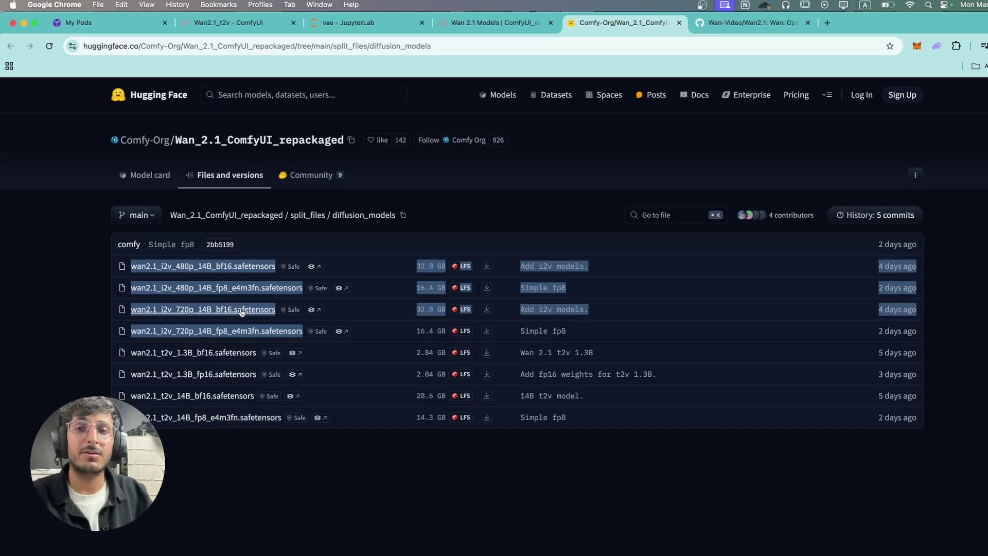
pyautogui.click(252, 275)
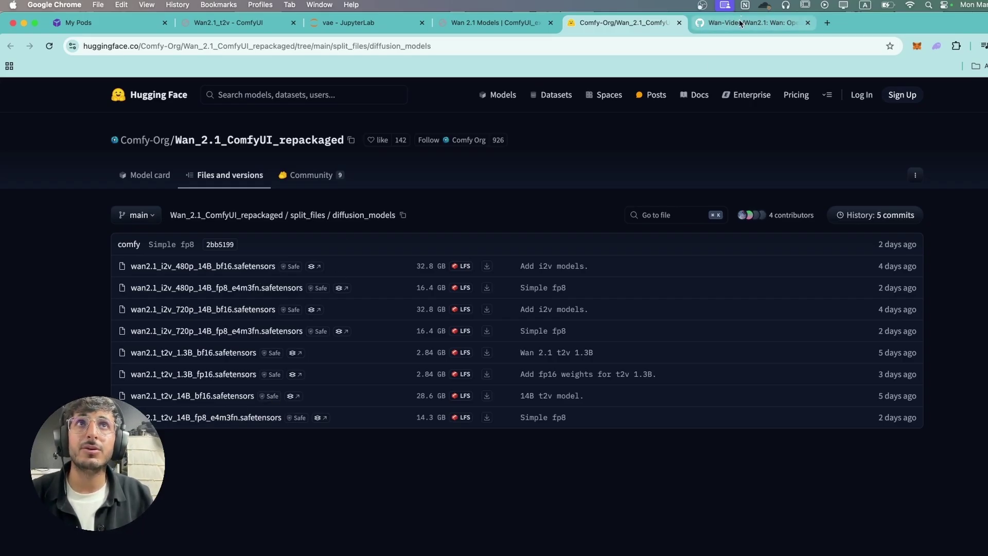
pyautogui.click(516, 23)
pyautogui.click(360, 23)
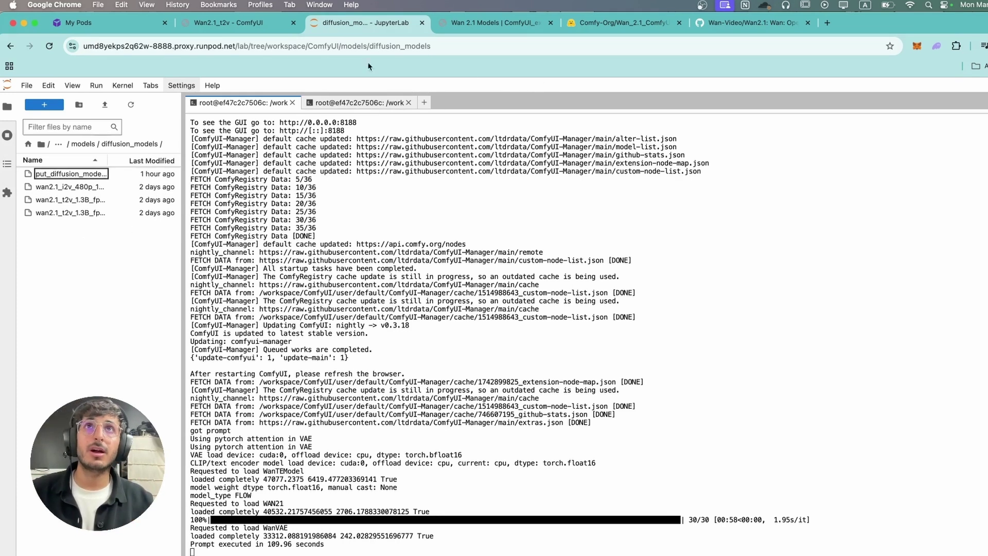
# Switch back to the Wan2.1_t2v workflow and open ComfyUI Manager V3.27.6.
pyautogui.click(501, 23)
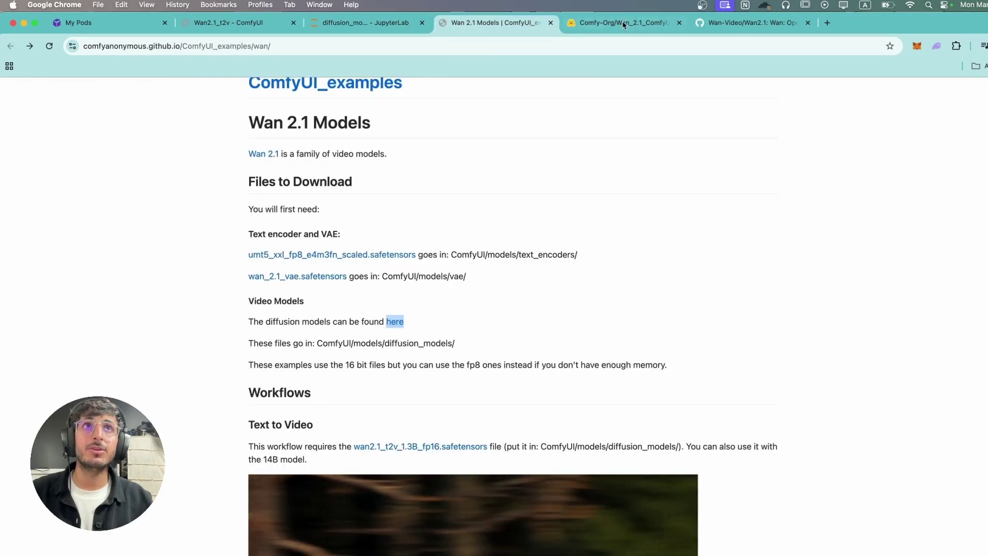
pyautogui.press('super+2')
pyautogui.click(886, 89)
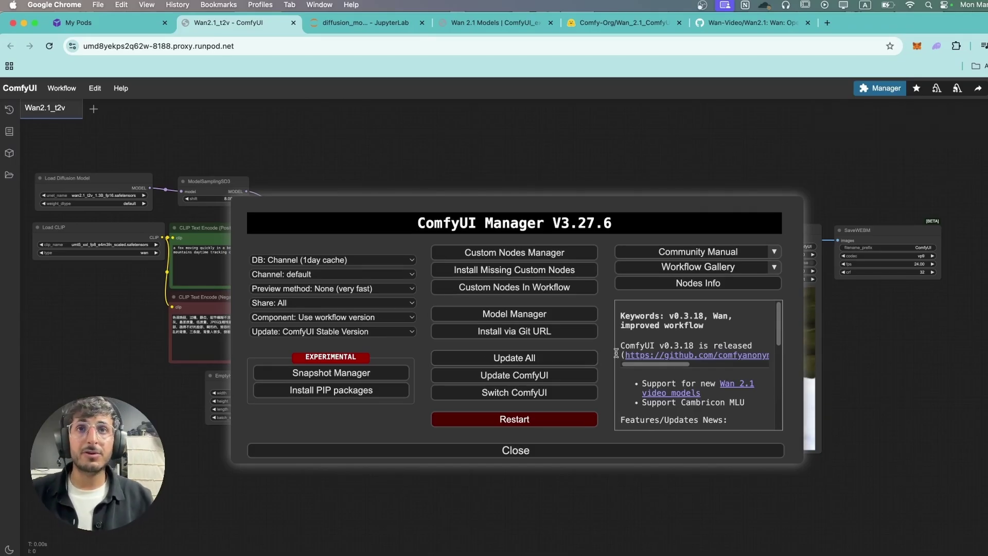
# Close ComfyUI Manager and place an empty workflow beside the Wan 2.1 examples' Text to Video section.
pyautogui.click(531, 457)
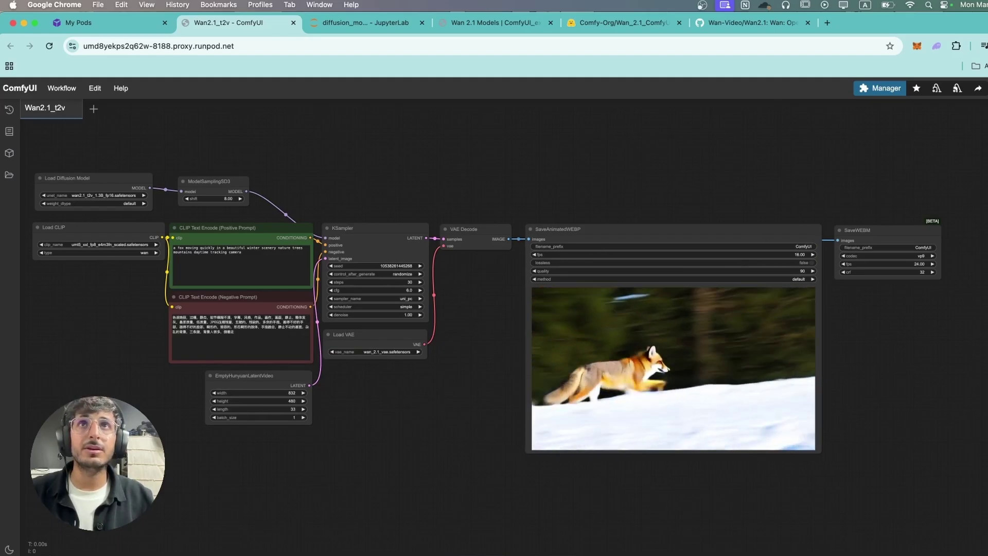
pyautogui.click(610, 24)
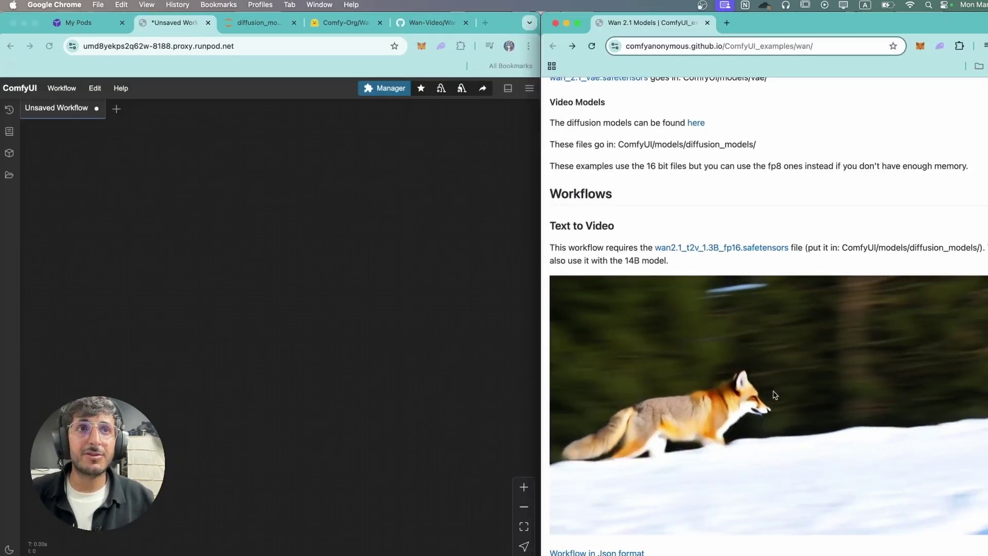
# Drop the fox example into ComfyUI and set unet_name to wan2.1_t2v_1.3B_fp16.safetensors.
pyautogui.moveTo(718, 368); pyautogui.dragTo(166, 274)
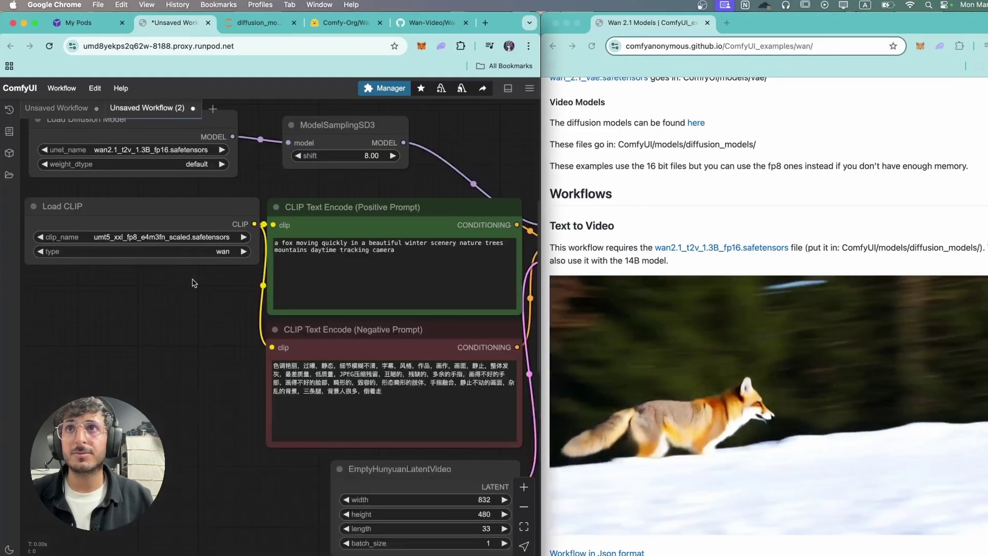
pyautogui.scroll(-5, 195, 286)
pyautogui.hscroll(5, 320, 324)
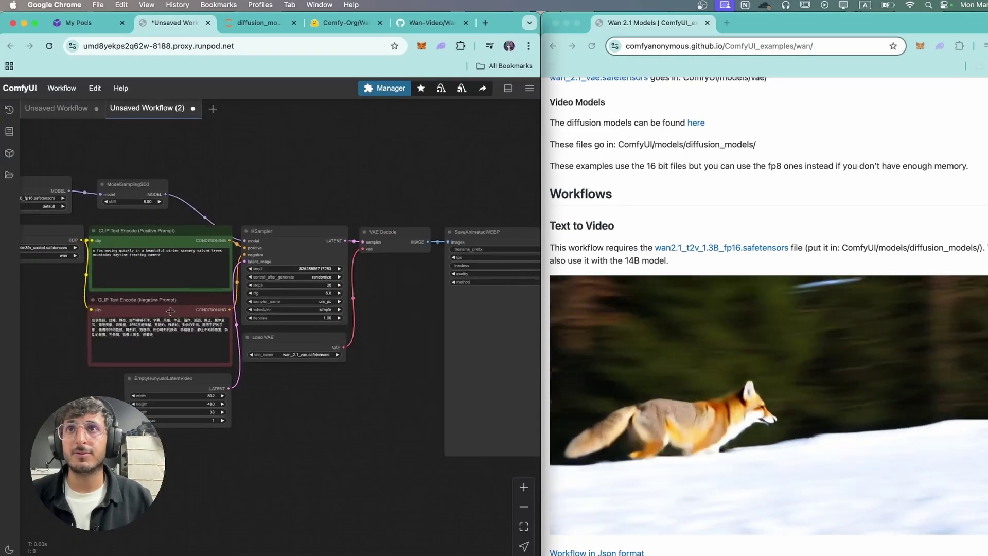
pyautogui.hotkey('ctrl', 'alt', 'Return')
pyautogui.scroll(5, 357, 313)
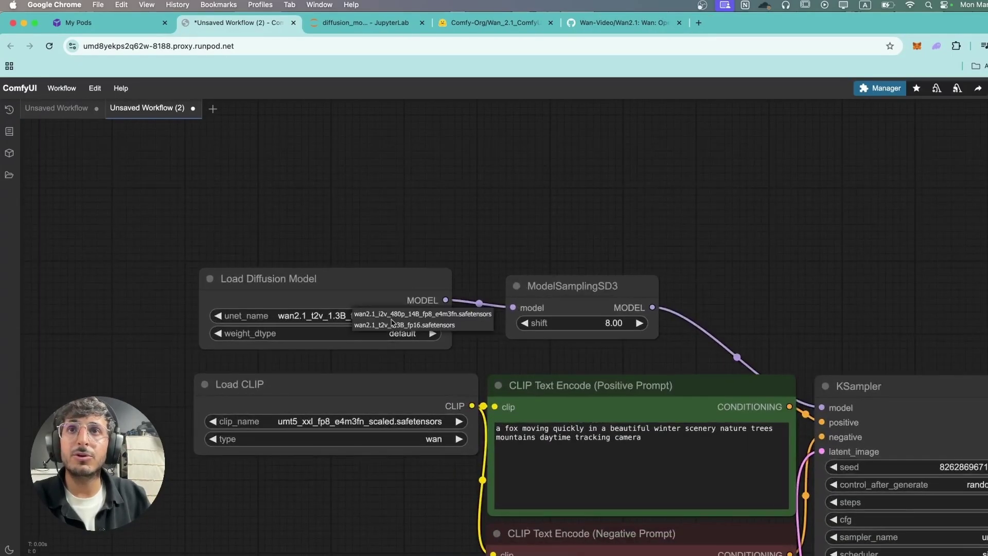
pyautogui.click(424, 326)
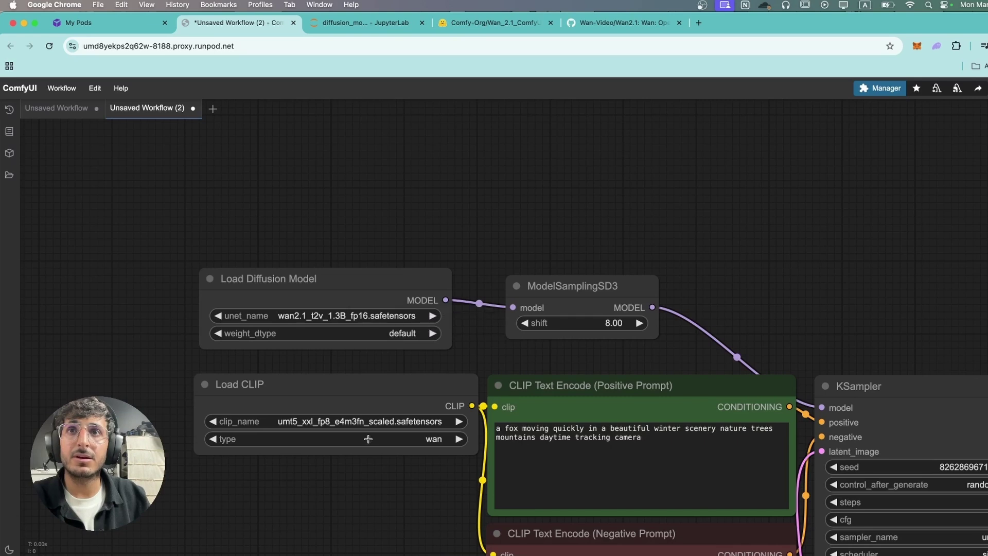
# Zoom and pan to center the whole text-to-video graph in view.
pyautogui.scroll(-5, 566, 309)
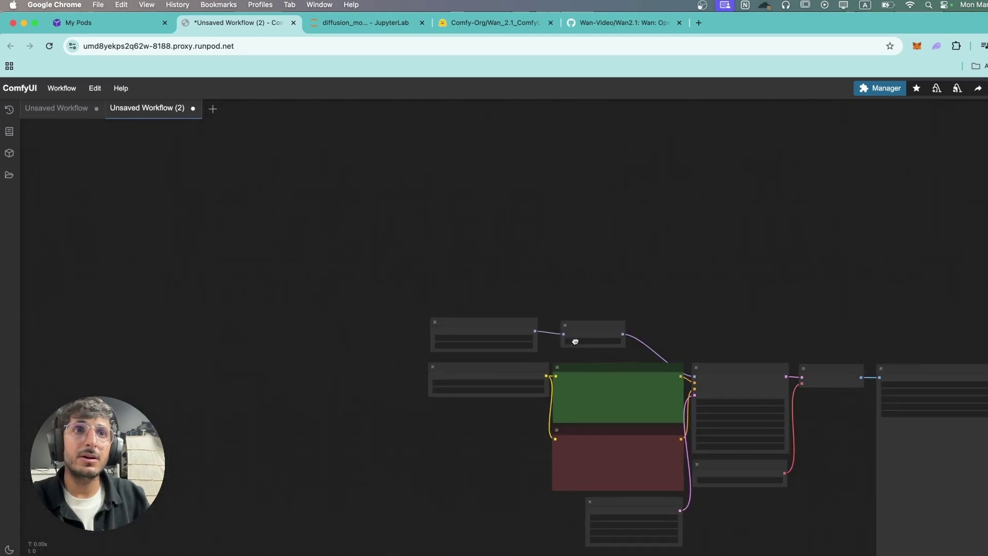
pyautogui.scroll(8, 470, 282)
pyautogui.scroll(-5, 495, 362)
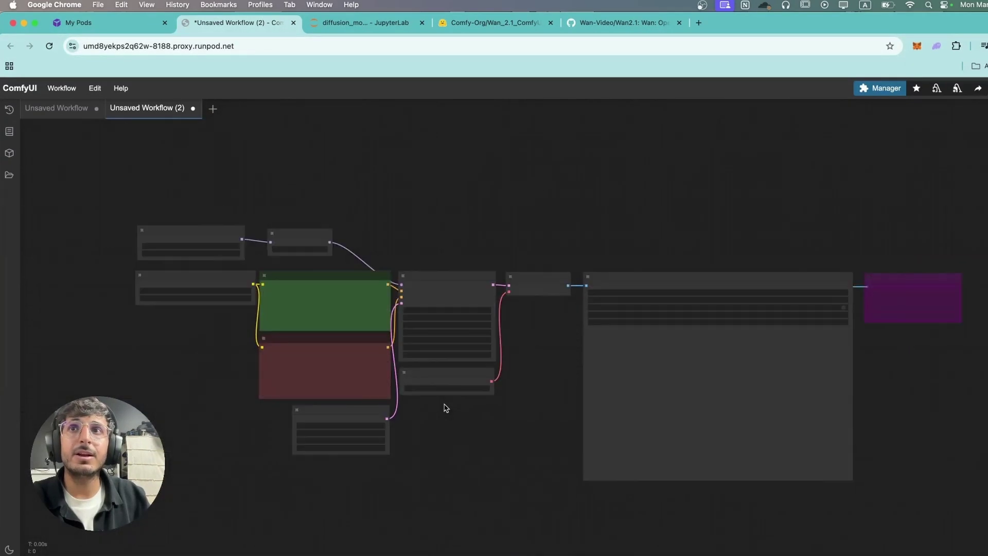
pyautogui.scroll(1, 330, 303)
pyautogui.scroll(3, 313, 288)
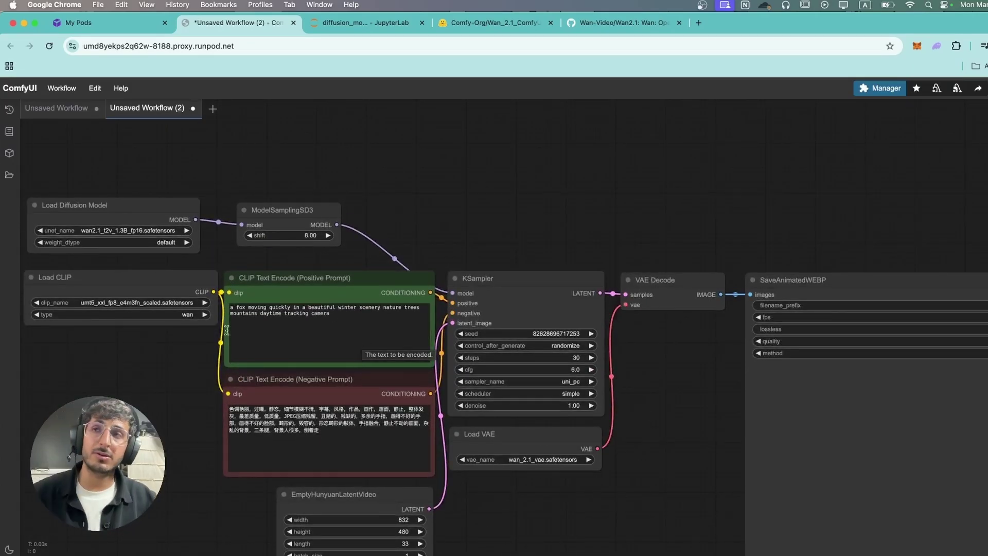
pyautogui.moveTo(115, 263); pyautogui.dragTo(232, 262)
pyautogui.scroll(3, 324, 265)
pyautogui.scroll(-8, 321, 301)
pyautogui.scroll(2, 360, 257)
pyautogui.scroll(-1, 530, 225)
pyautogui.scroll(3, 529, 225)
# Queue the workflow and view the generated fox-in-snow clip in the SaveAnimatedWEBP preview.
pyautogui.hotkey('ctrl', 'Tab')
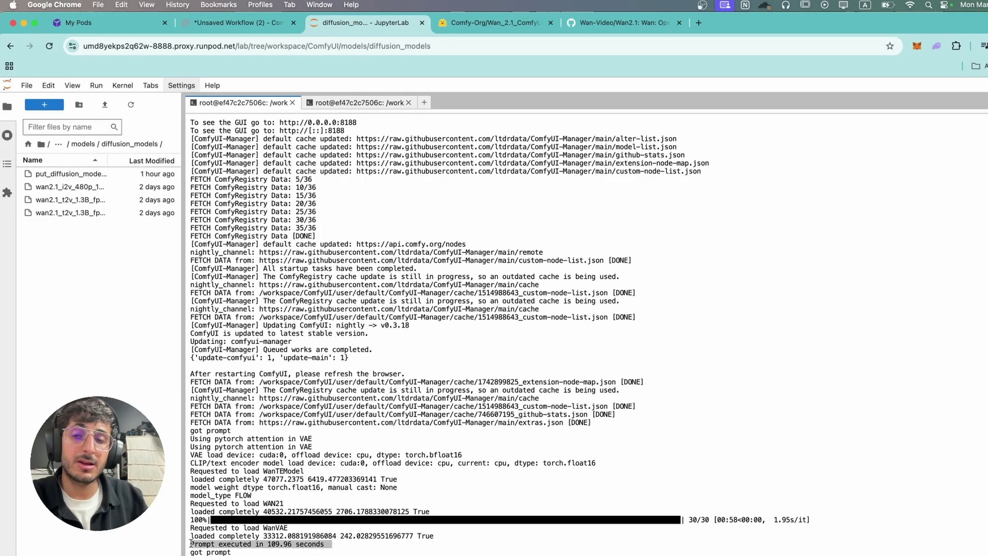
pyautogui.click(231, 23)
pyautogui.scroll(5, 786, 387)
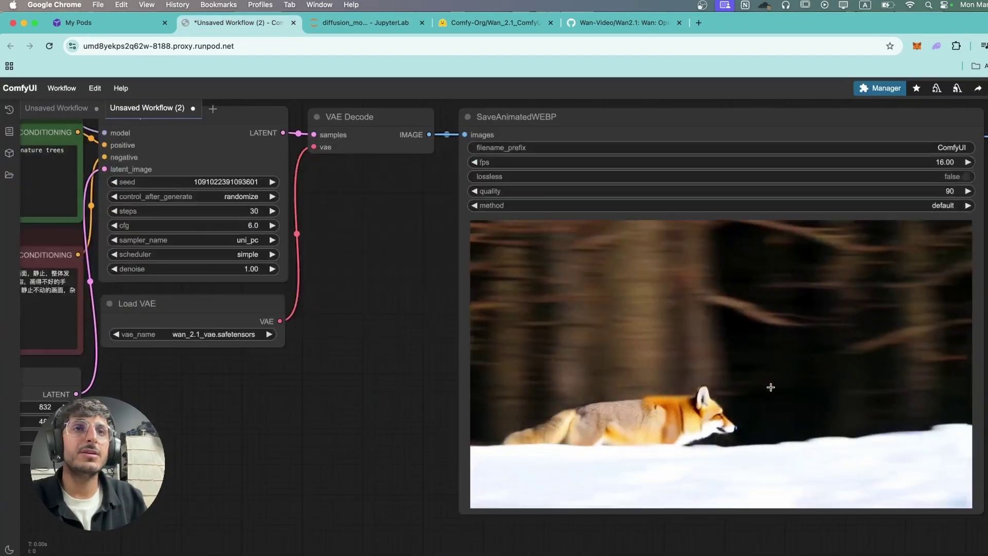
pyautogui.scroll(3, 787, 386)
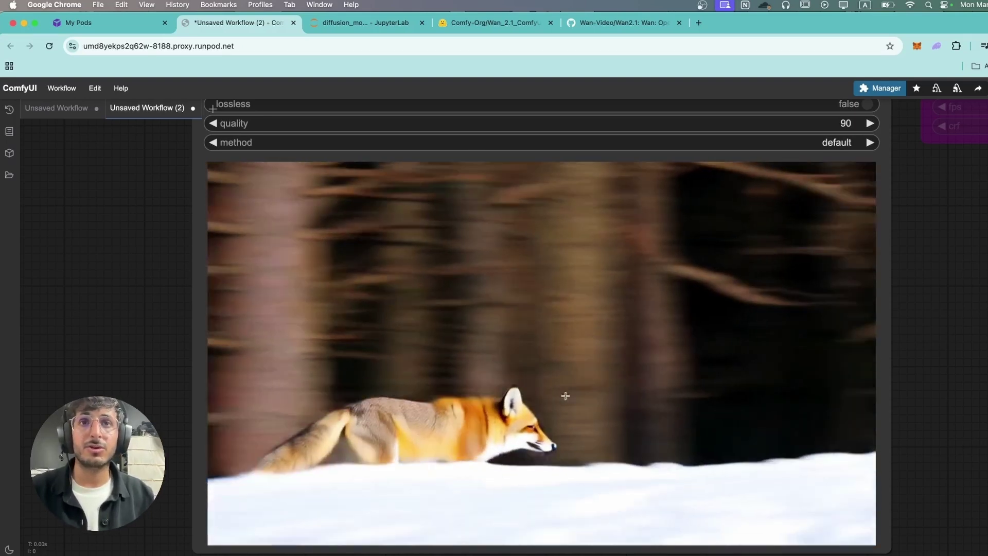
pyautogui.scroll(-10, 566, 392)
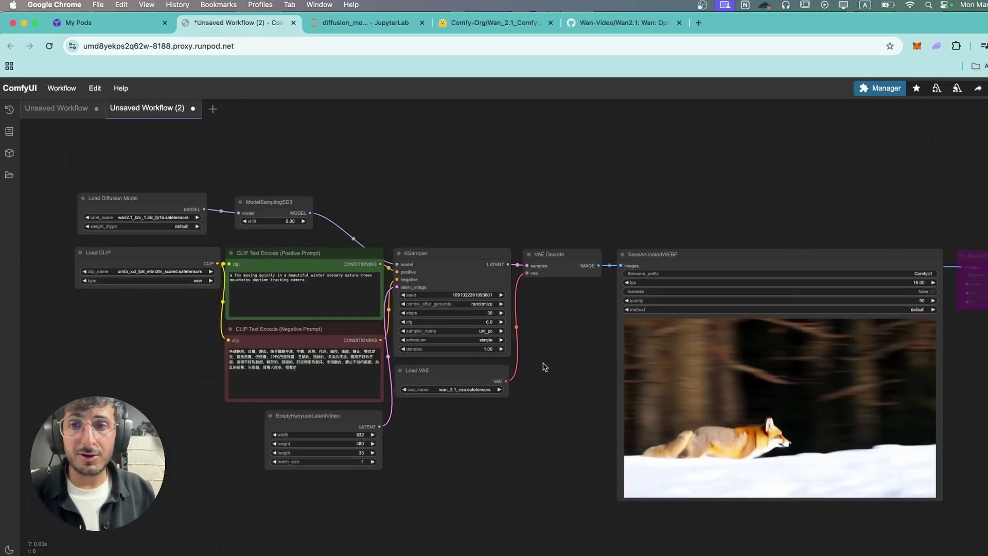
# Replace the positive prompt with a majestic bird soaring through a blue sky, and queue it.
pyautogui.moveTo(301, 302); pyautogui.dragTo(285, 320)
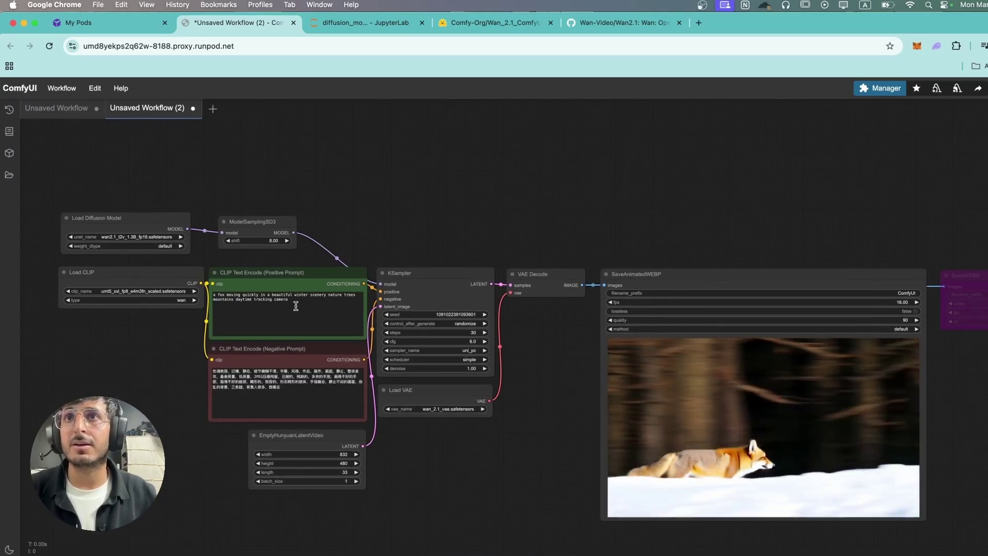
pyautogui.press('super+a')
pyautogui.write("A majestic bird, soars gracefully through a bright blue sky with scattered fluffy white clouds. The bird's wings spread wide, catching the wind as it glides effortlessly. The camera follows its movement in smooth cinematic motion, capturing the details of its feathers ruffling slightly in the breeze. Sunlight gleams off its wings, creating a warm and natural glow. The background remains vast and open, emphasizing the bird's freedom. The scene is peaceful and awe-inspiring, lasting for 5 seconds with a seamless, natural flight animation.")
pyautogui.scroll(2, 487, 421)
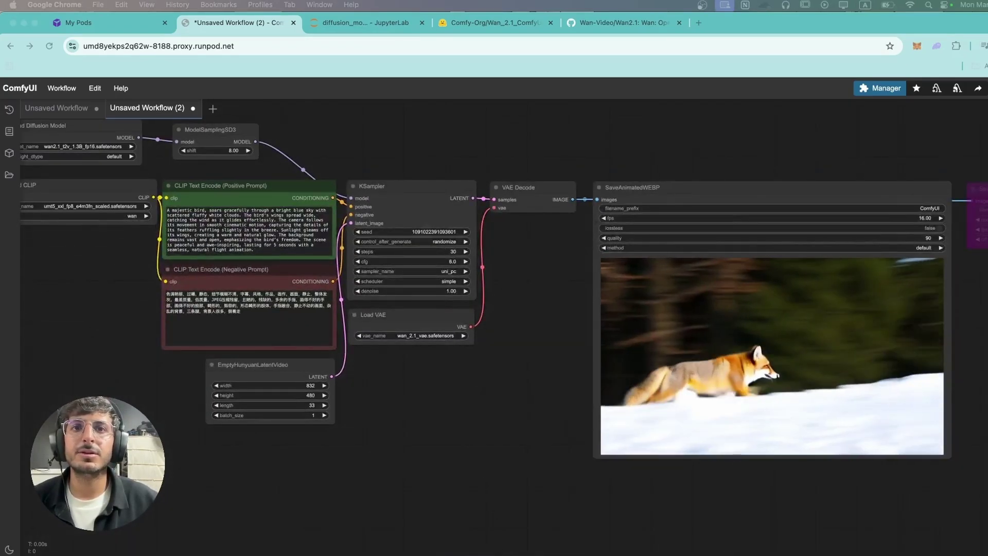
pyautogui.hotkey('ctrl', 'Tab')
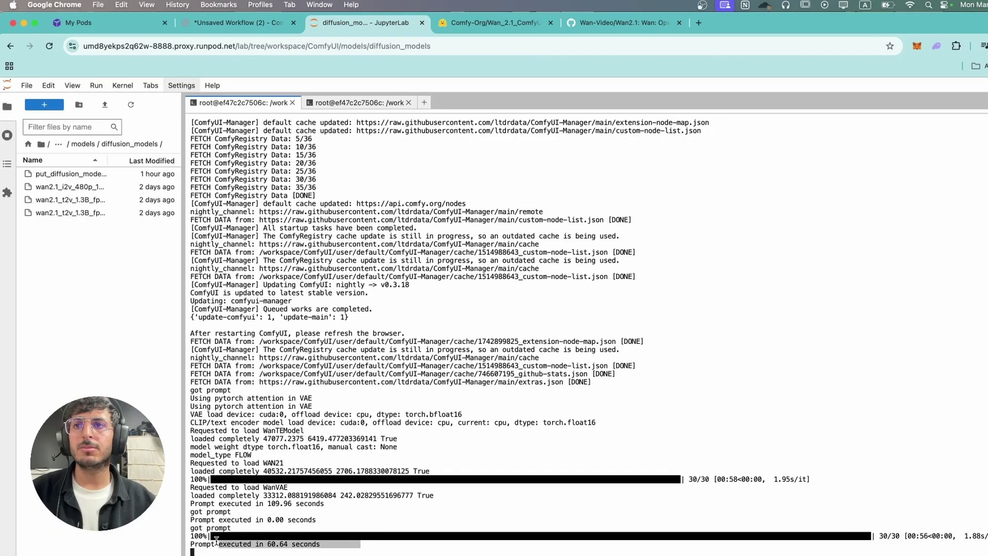
# Return to the workflow and inspect the generated bird-flight clip.
pyautogui.hotkey('ctrl', 'shift', 'Tab')
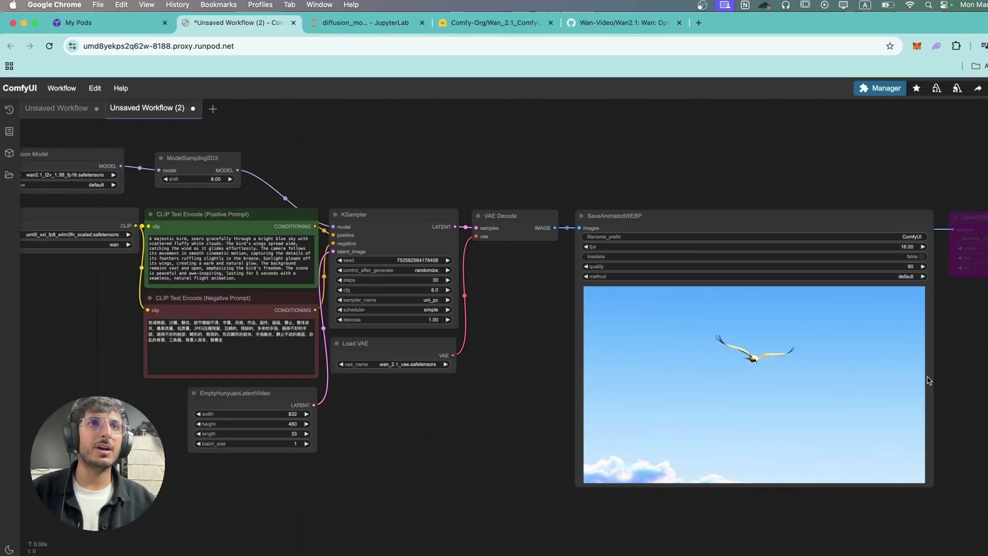
pyautogui.scroll(3, 739, 375)
pyautogui.scroll(-1, 692, 363)
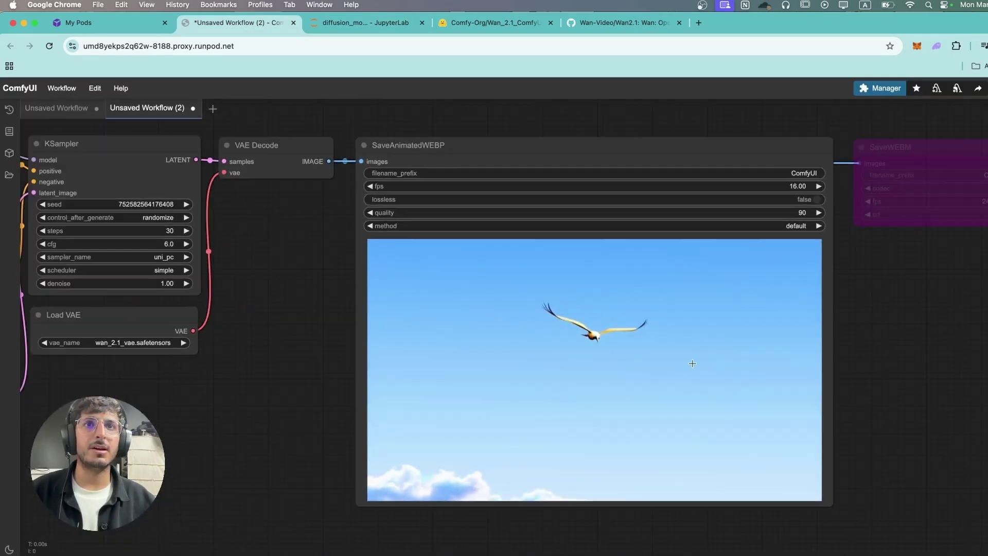
pyautogui.scroll(-5, 800, 349)
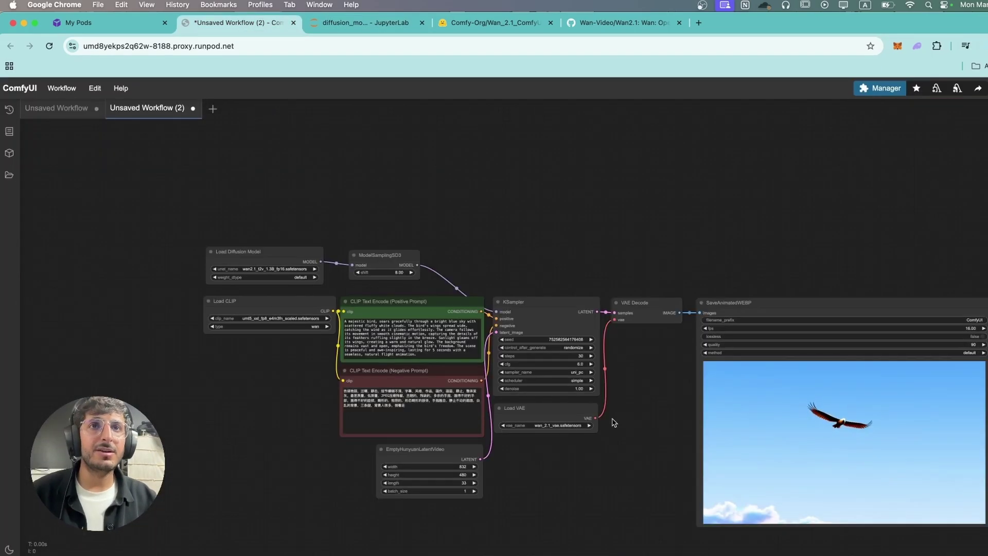
pyautogui.scroll(3, 607, 420)
# Replace the bird prompt with the sports car drifting through a night city street prompt.
pyautogui.moveTo(450, 380); pyautogui.dragTo(318, 320)
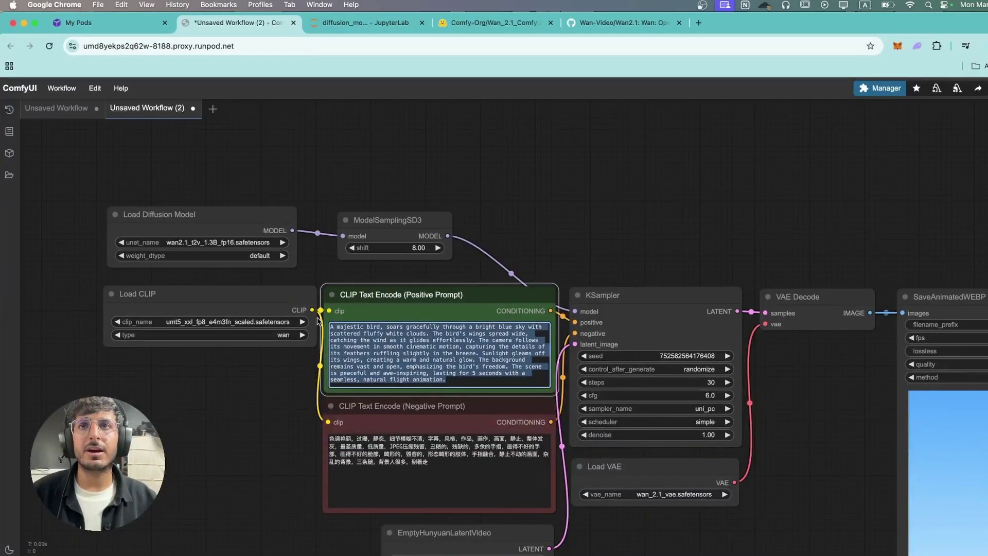
pyautogui.press('super+v')
pyautogui.scroll(3, 446, 364)
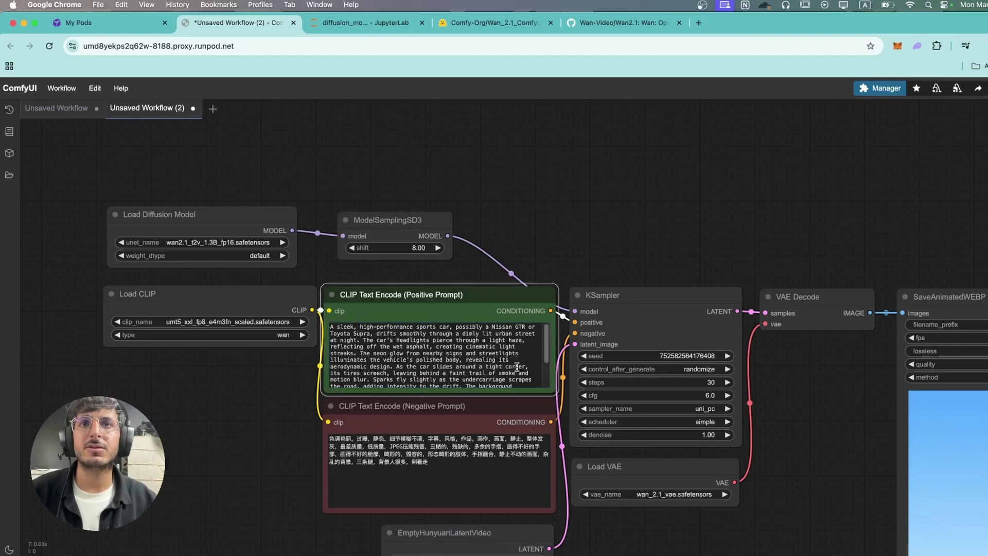
pyautogui.scroll(-2, 808, 404)
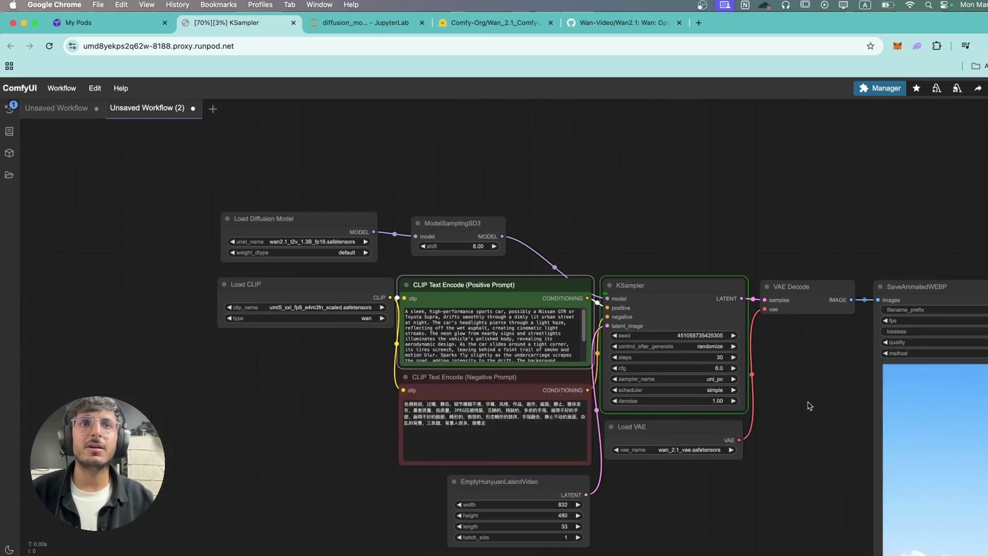
# Check the latest execution time in the log, then return to the workflow.
pyautogui.moveTo(808, 404); pyautogui.dragTo(437, 345)
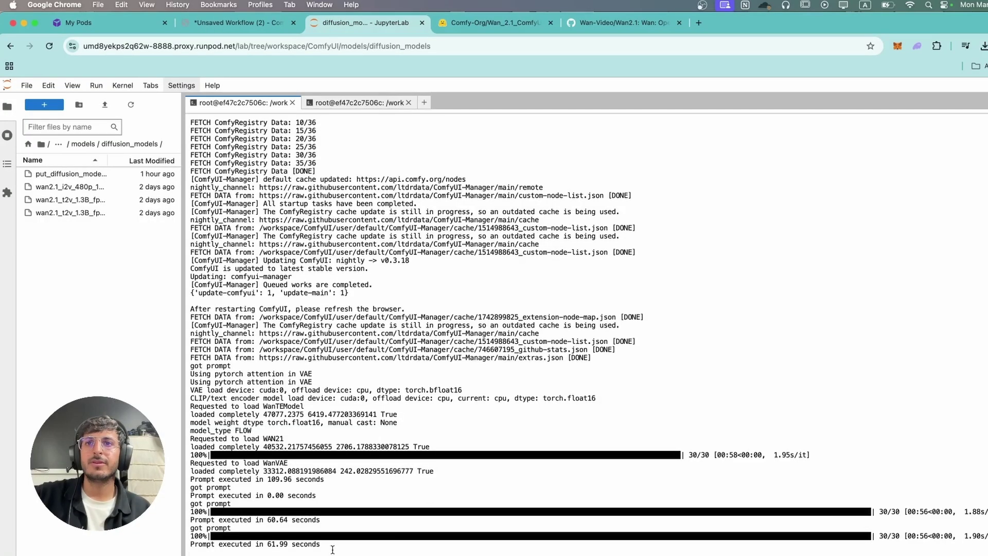
pyautogui.moveTo(333, 550); pyautogui.dragTo(221, 536)
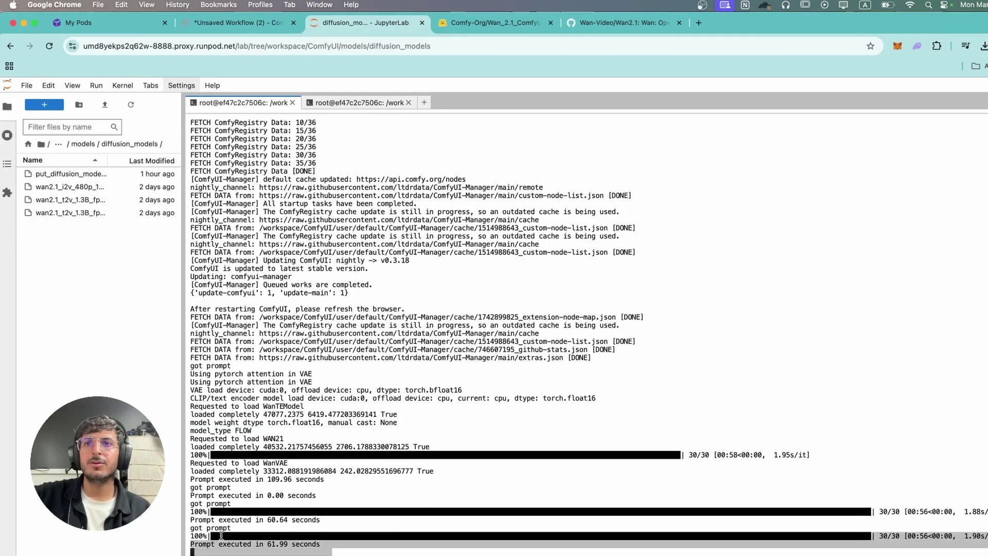
pyautogui.click(246, 26)
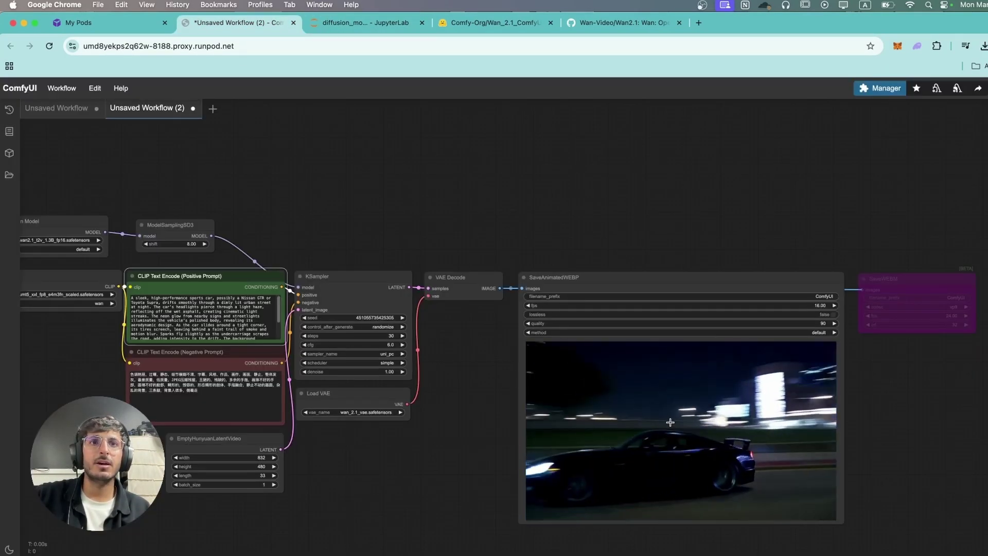
# Zoom and pan to center the SaveAnimatedWEBP preview of the car drift video.
pyautogui.scroll(-2, 679, 417)
pyautogui.scroll(4, 679, 418)
pyautogui.scroll(-3, 705, 433)
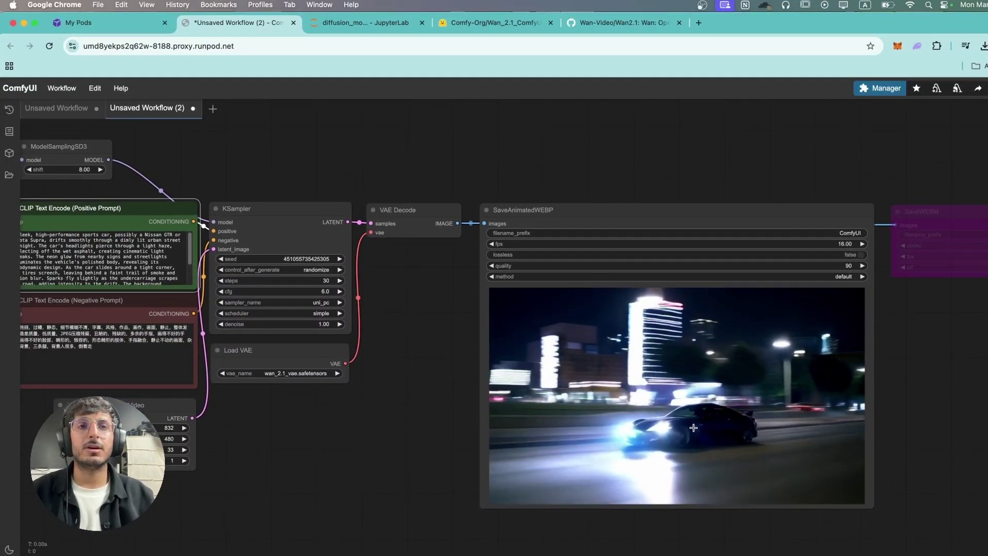
pyautogui.scroll(-2, 689, 428)
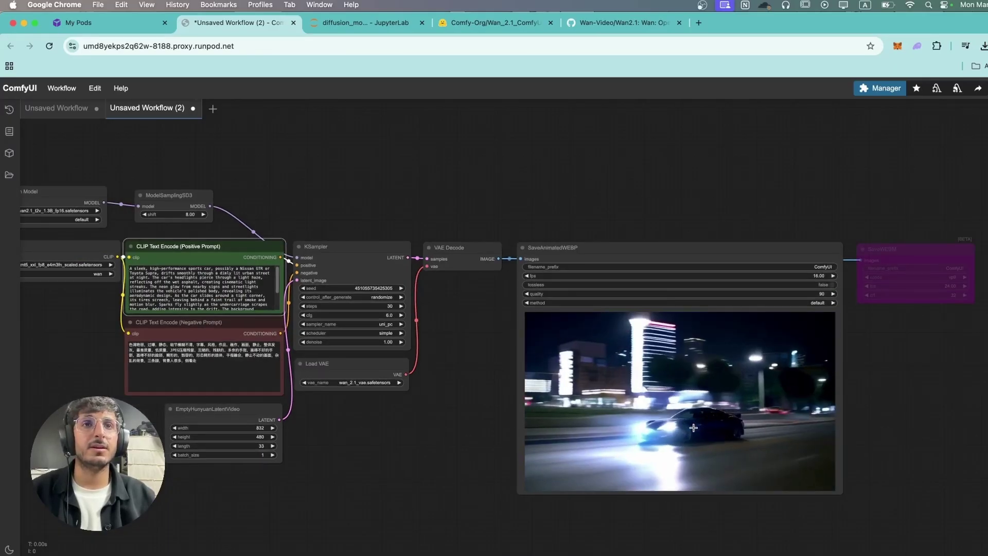
pyautogui.scroll(-2, 765, 408)
pyautogui.scroll(4, 767, 409)
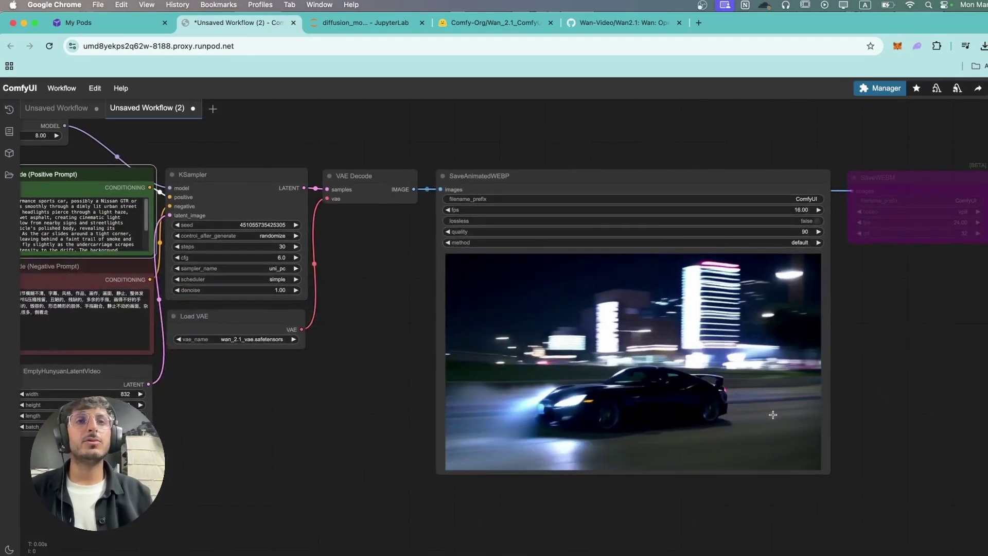
pyautogui.scroll(3, 767, 411)
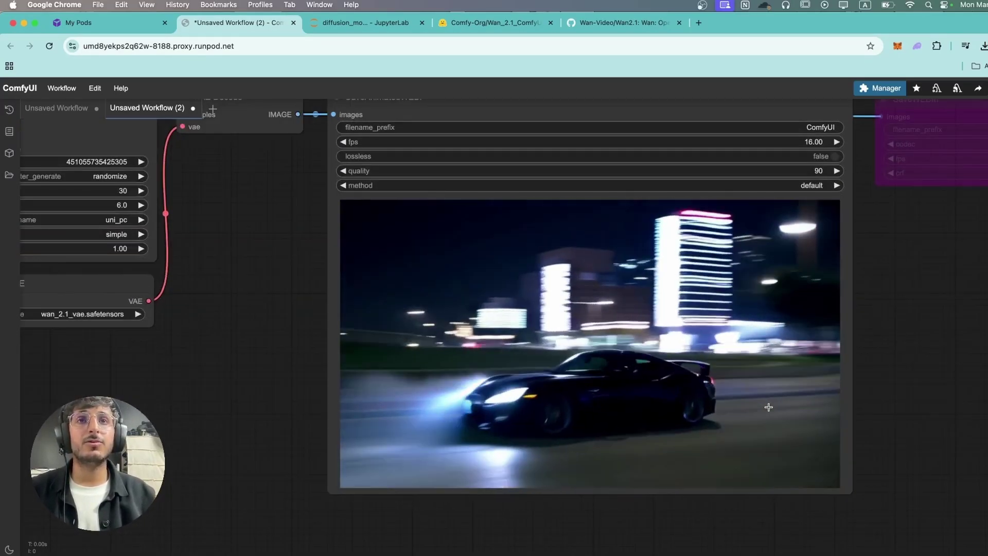
pyautogui.moveTo(767, 406); pyautogui.dragTo(704, 406)
pyautogui.scroll(1, 702, 410)
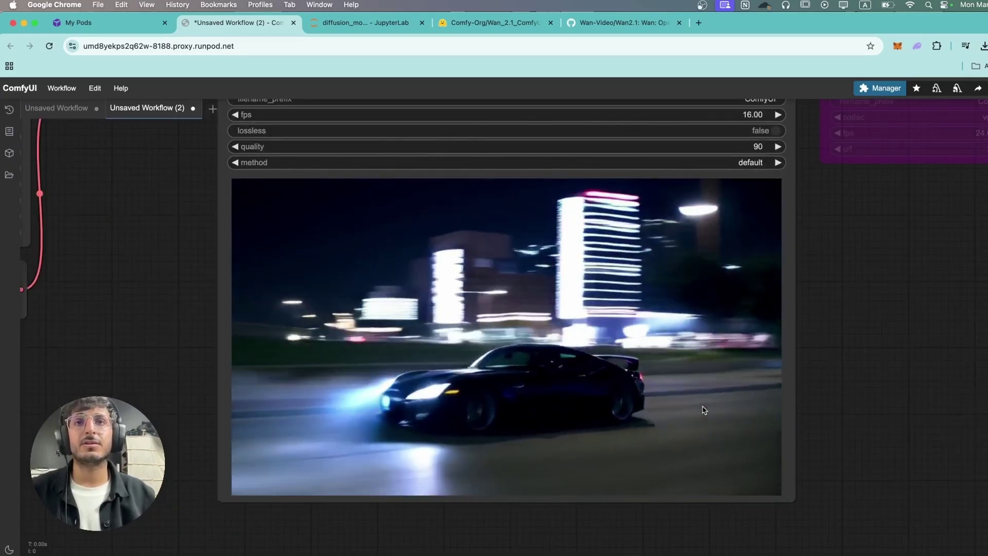
pyautogui.scroll(-7, 670, 347)
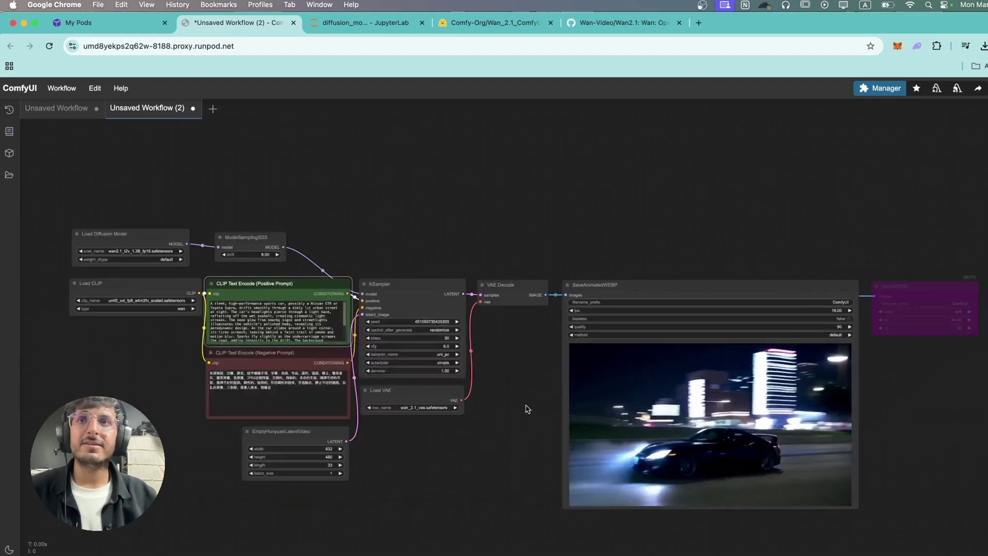
# Swap the car prompt for the anime character sipping coffee by a rainy café window, and queue it.
pyautogui.scroll(1, 524, 406)
pyautogui.click(298, 320)
pyautogui.hotkey('ctrl', 'a')
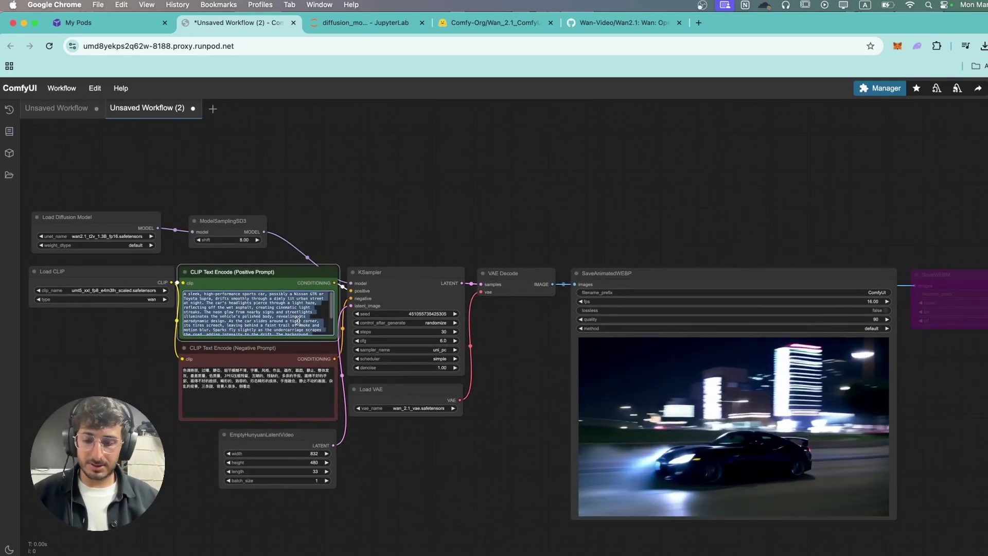
pyautogui.hotkey('ctrl', 'v')
pyautogui.scroll(5, 298, 320)
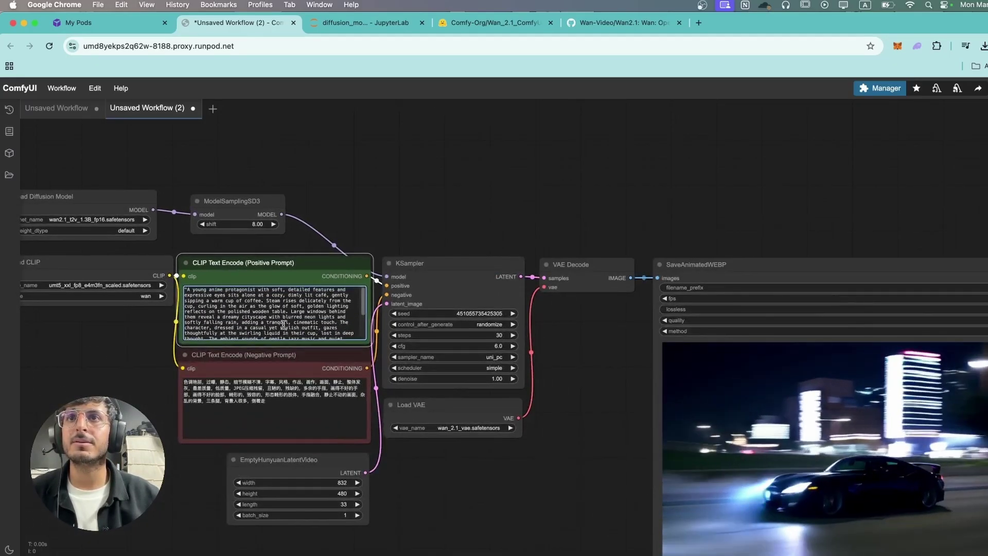
pyautogui.hotkey('ctrl', 'Return')
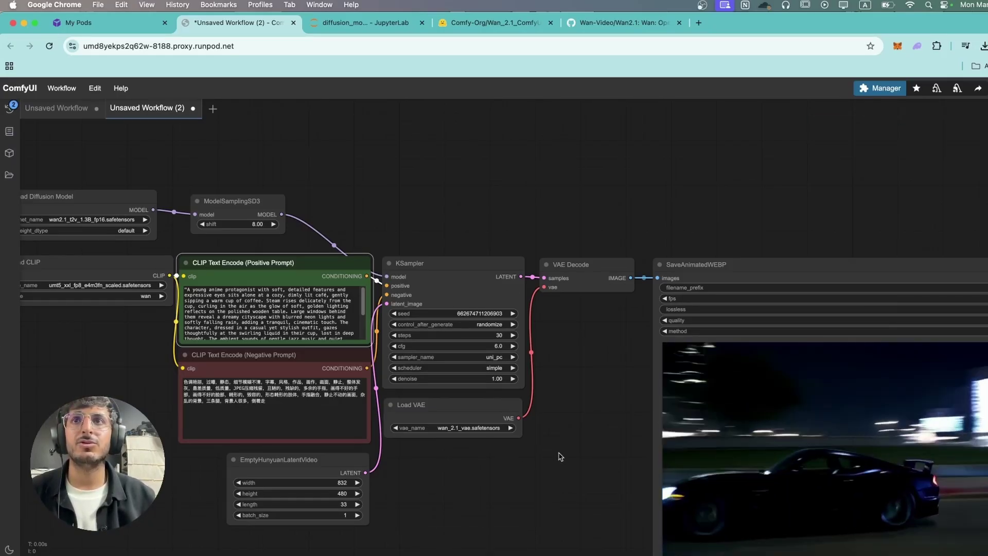
# Fit the node graph in view and zoom in to follow the generation.
pyautogui.press('.')
pyautogui.scroll(8, 682, 361)
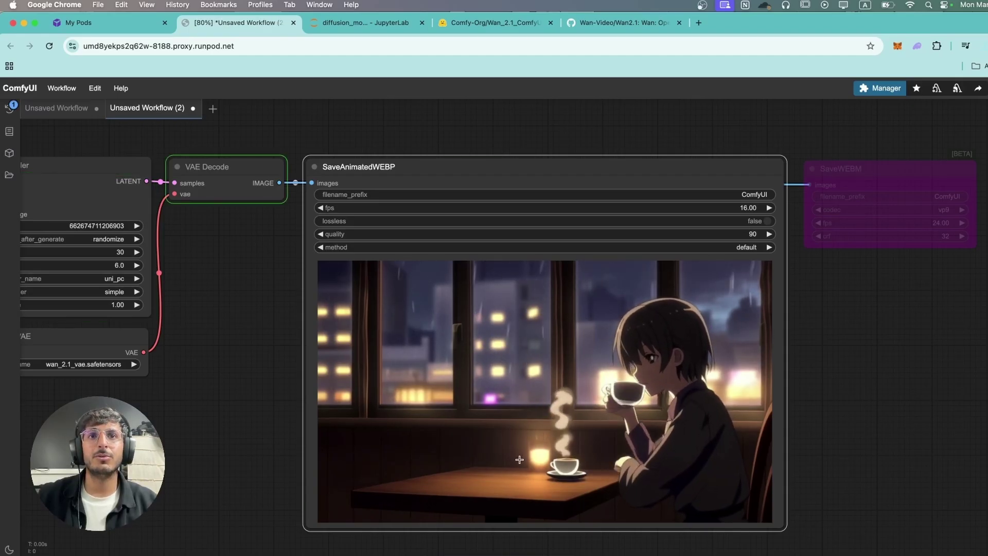
pyautogui.scroll(-3, 531, 465)
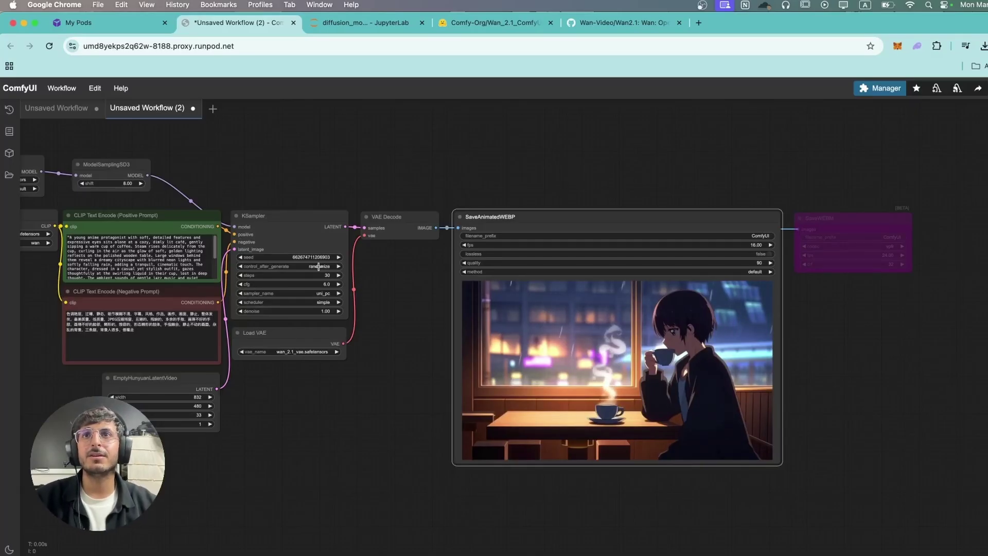
pyautogui.scroll(4, 703, 375)
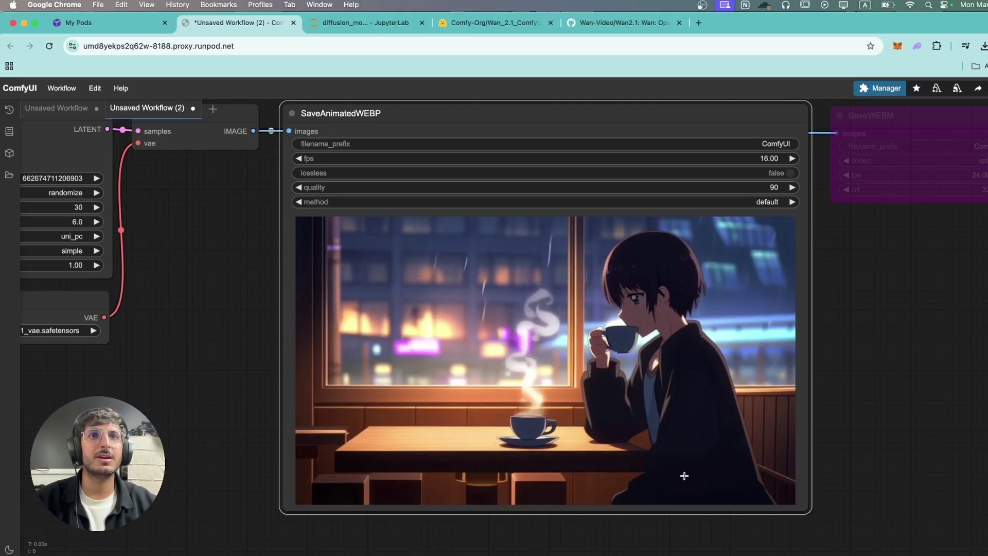
pyautogui.scroll(2, 490, 357)
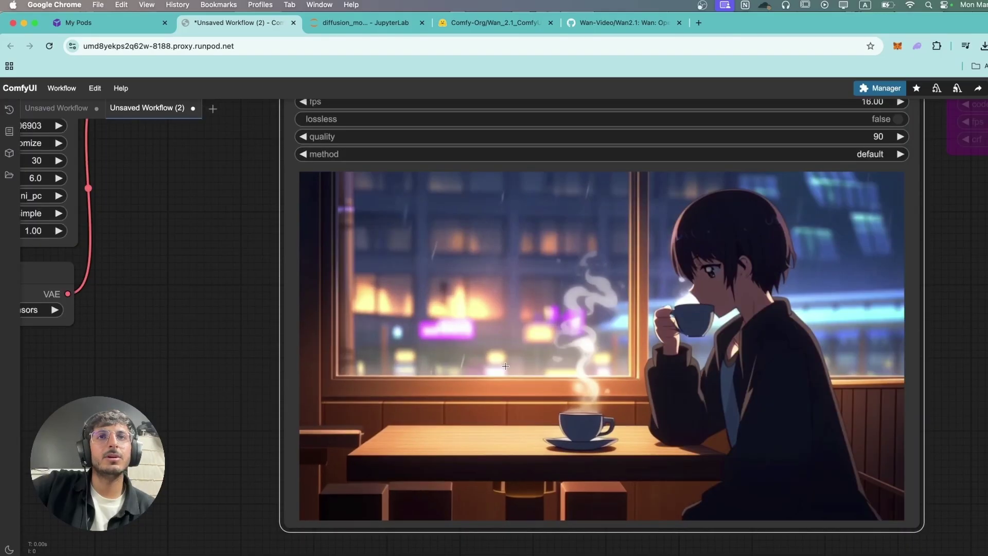
pyautogui.scroll(2, 617, 360)
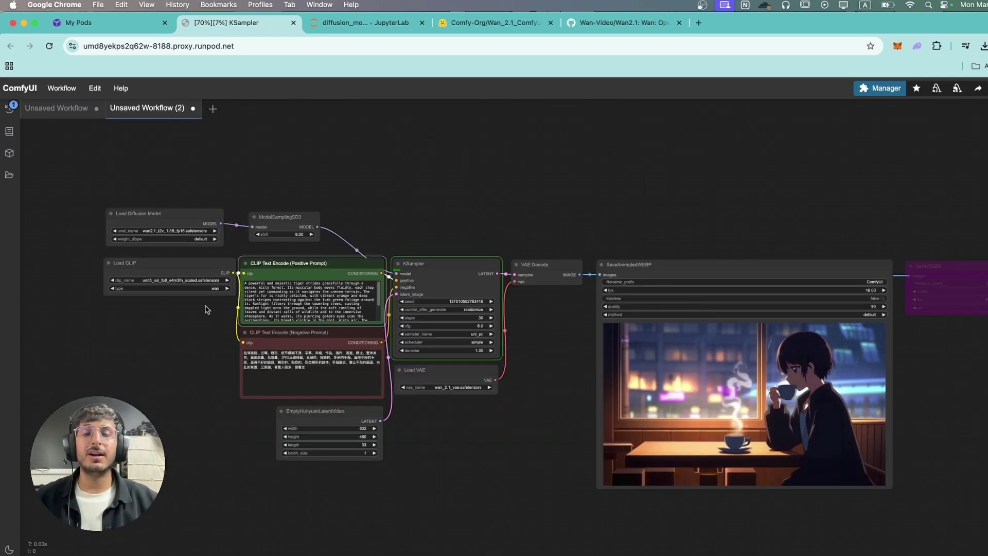
# Zoom into the SaveAnimatedWEBP preview to watch the tiger in misty forest video.
pyautogui.scroll(4, 258, 288)
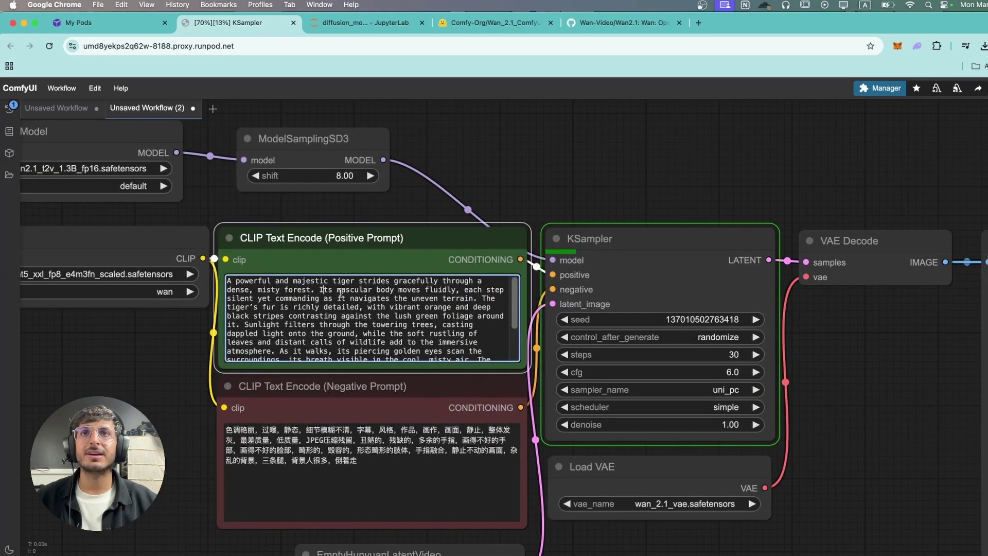
pyautogui.scroll(-4, 395, 310)
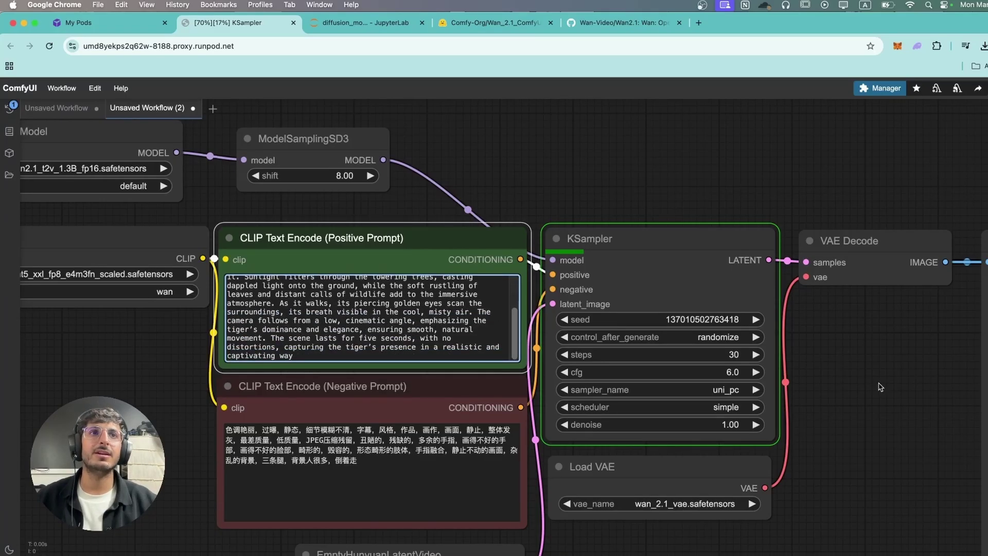
pyautogui.scroll(-5, 880, 387)
pyautogui.moveTo(854, 388); pyautogui.dragTo(328, 256)
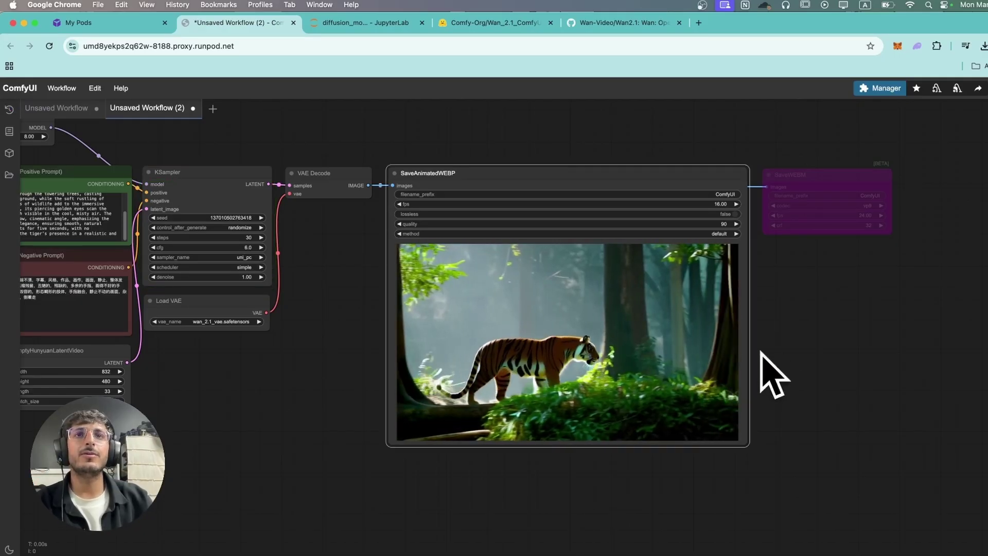
pyautogui.scroll(5, 618, 329)
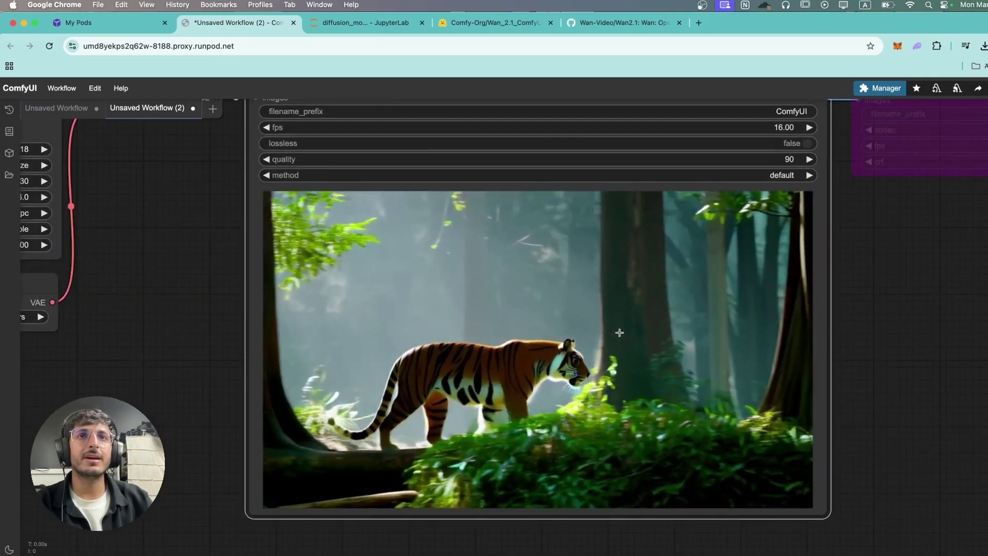
pyautogui.scroll(-4, 619, 333)
pyautogui.scroll(4, 619, 332)
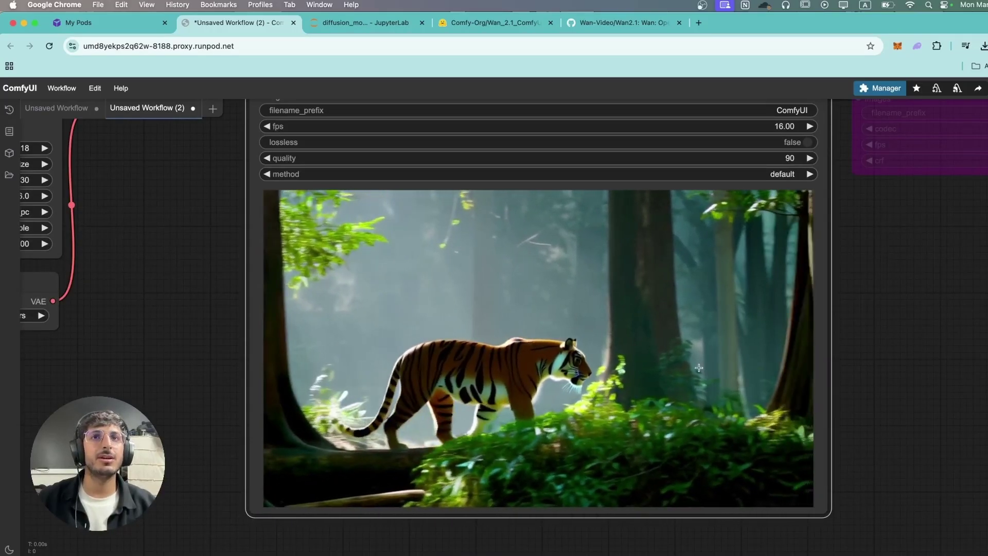
pyautogui.scroll(-2, 357, 346)
pyautogui.scroll(3, 489, 366)
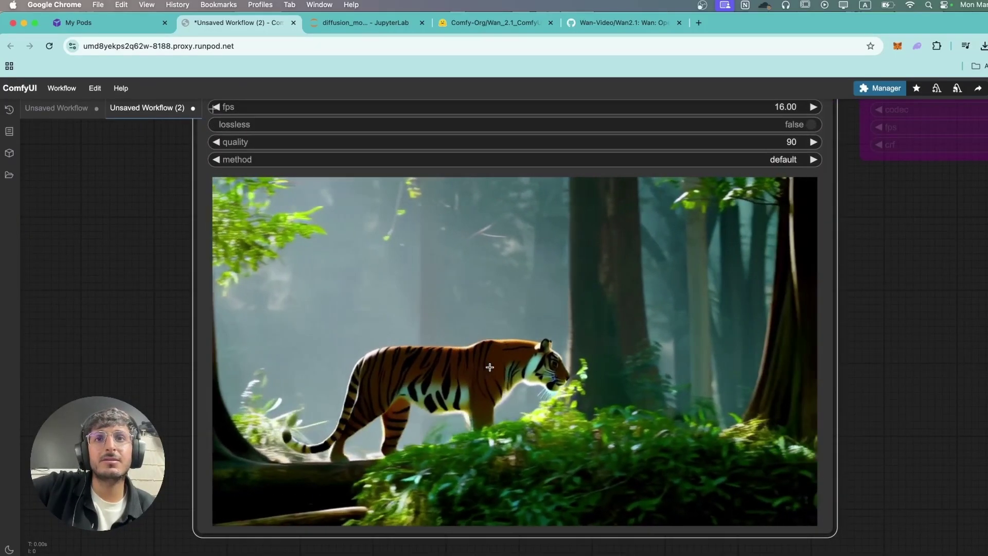
pyautogui.scroll(-2, 489, 367)
# Zoom to the Load Diffusion Model node to confirm the Wan 2.1 t2v 1.3B model.
pyautogui.scroll(-5, 489, 367)
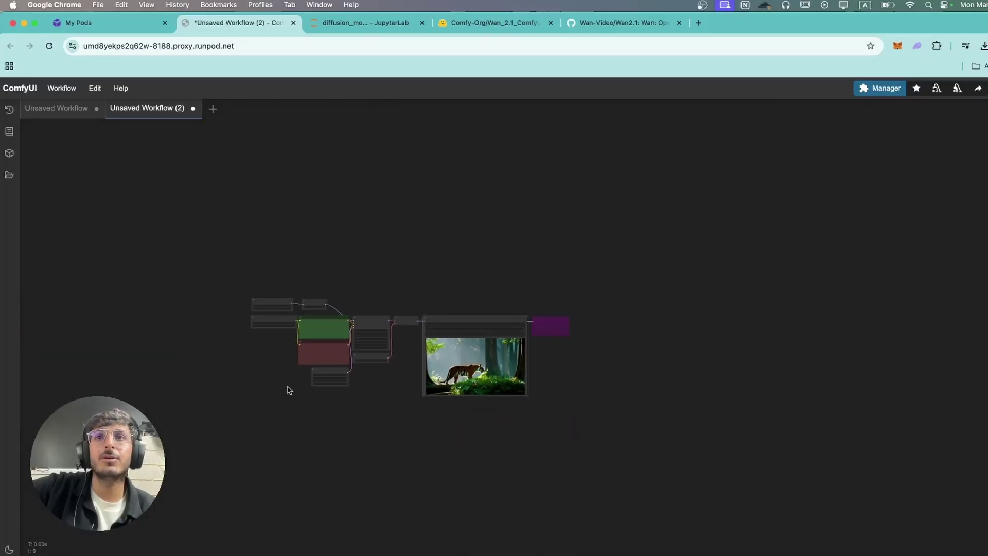
pyautogui.scroll(5, 479, 404)
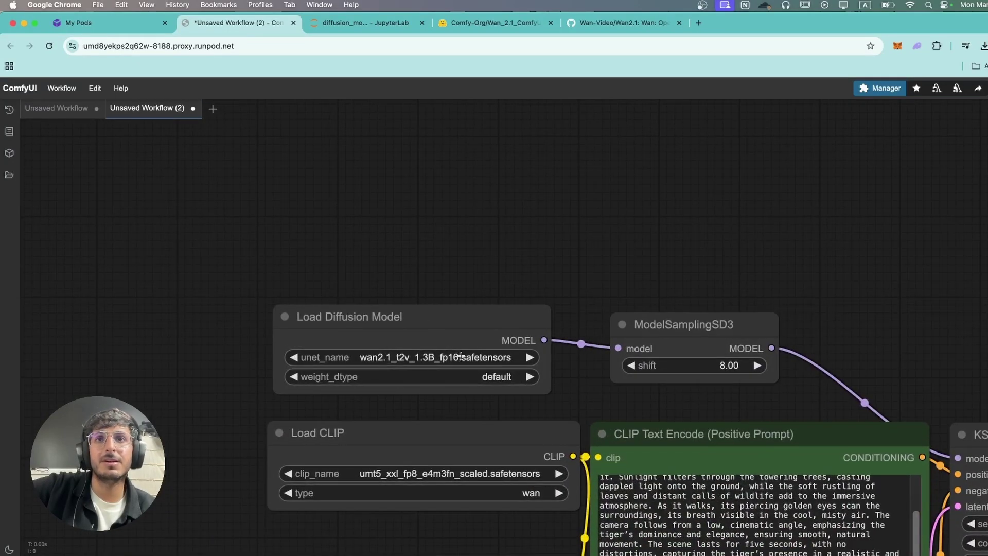
pyautogui.scroll(-5, 435, 360)
pyautogui.scroll(6, 420, 379)
pyautogui.scroll(-1, 421, 378)
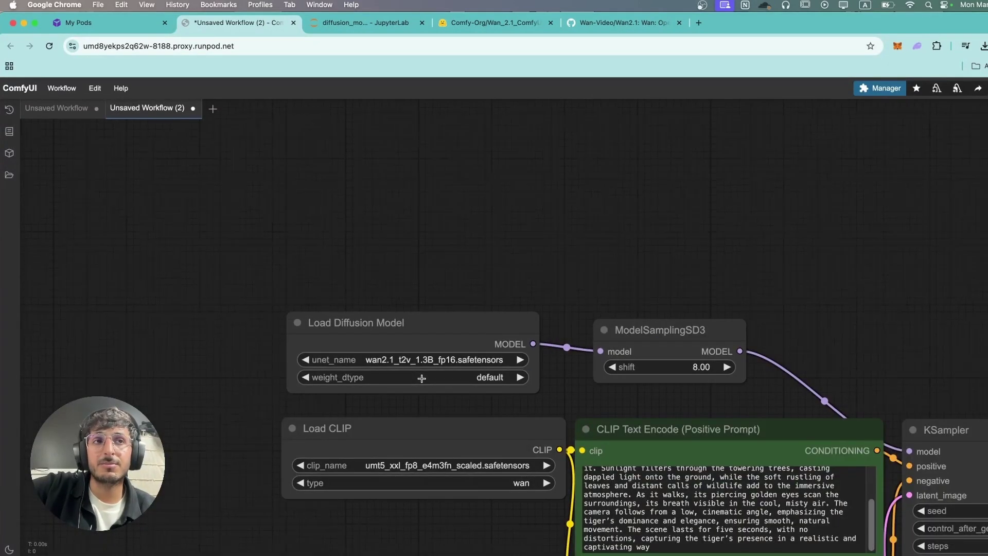
pyautogui.scroll(-4, 421, 378)
pyautogui.moveTo(391, 342); pyautogui.dragTo(49, 221)
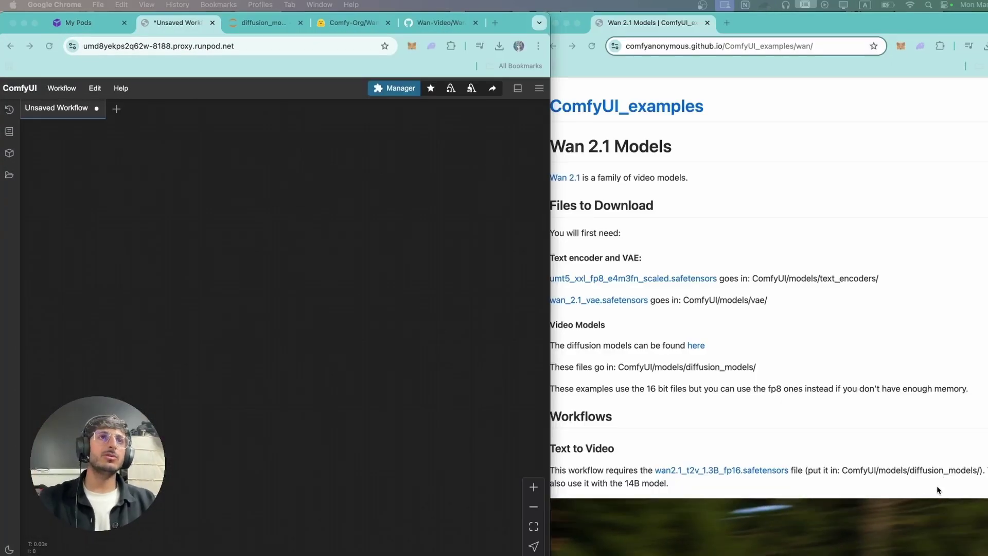
# Arrange the ComfyUI and examples page windows side by side at the Image to Video section.
pyautogui.scroll(-1, 838, 379)
pyautogui.scroll(-15, 838, 375)
pyautogui.click(898, 370)
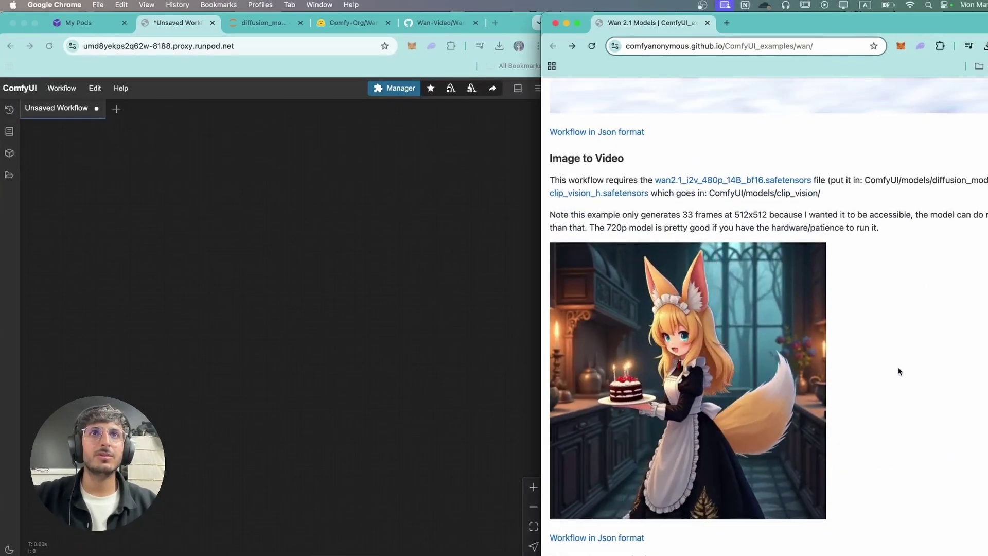
pyautogui.click(276, 260)
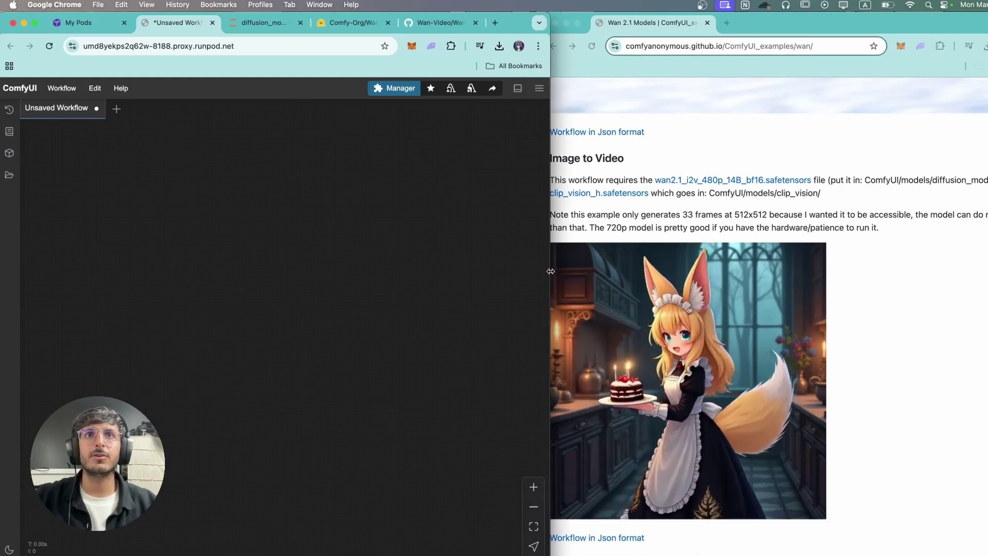
pyautogui.moveTo(551, 271); pyautogui.dragTo(541, 272)
pyautogui.click(672, 326)
# Drop the fox-girl example image onto the canvas to load the image-to-video workflow.
pyautogui.moveTo(672, 325); pyautogui.dragTo(229, 232)
pyautogui.scroll(-3, 300, 292)
pyautogui.moveTo(300, 292); pyautogui.dragTo(244, 304)
# Maximize ComfyUI and zoom in on the image-to-video graph's model loader nodes.
pyautogui.hotkey('ctrl', 'alt', 'Return')
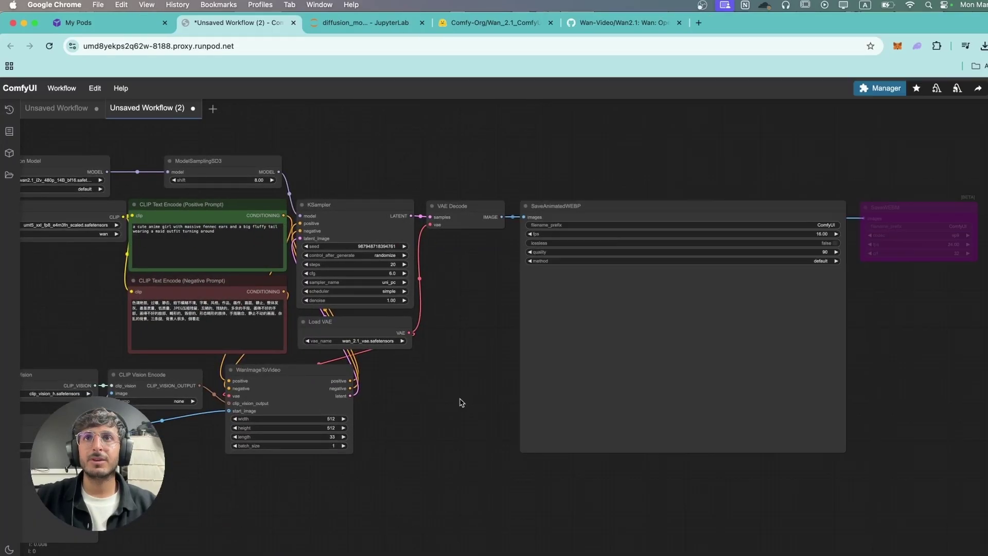
pyautogui.scroll(3, 452, 413)
pyautogui.moveTo(451, 413); pyautogui.dragTo(591, 430)
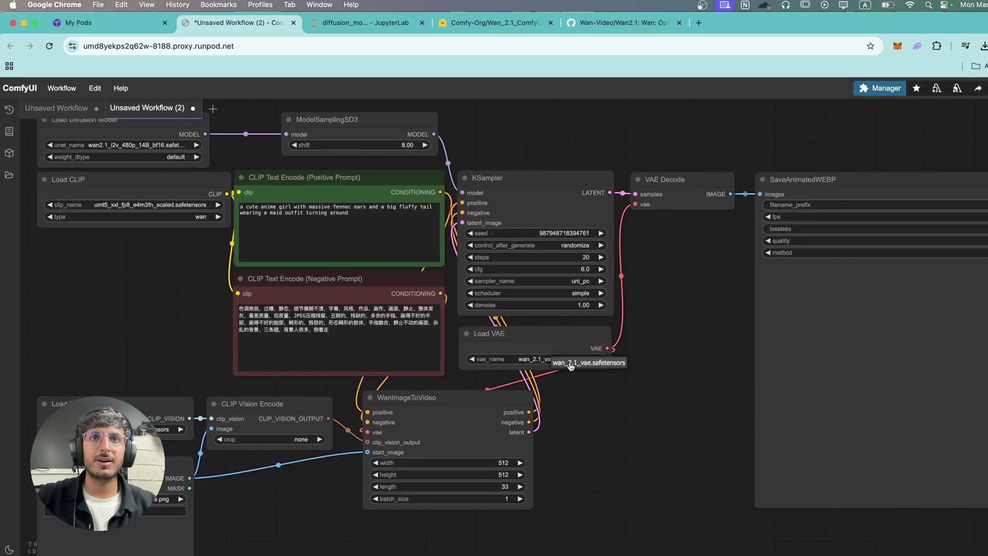
pyautogui.scroll(1, 137, 295)
pyautogui.moveTo(136, 294); pyautogui.dragTo(271, 345)
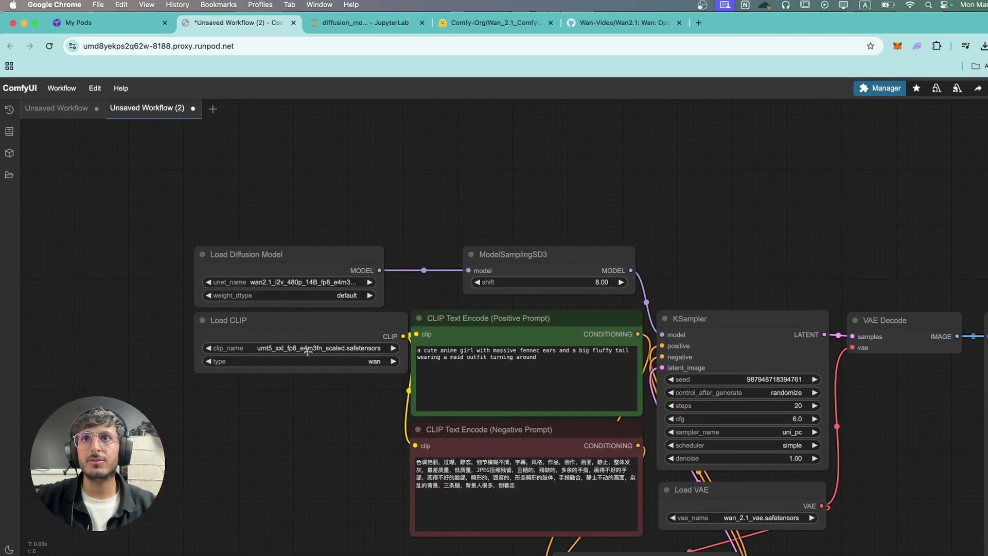
# Copy the download link of clip_vision_h.safetensors from the Hugging Face clip_vision folder.
pyautogui.scroll(-5, 544, 432)
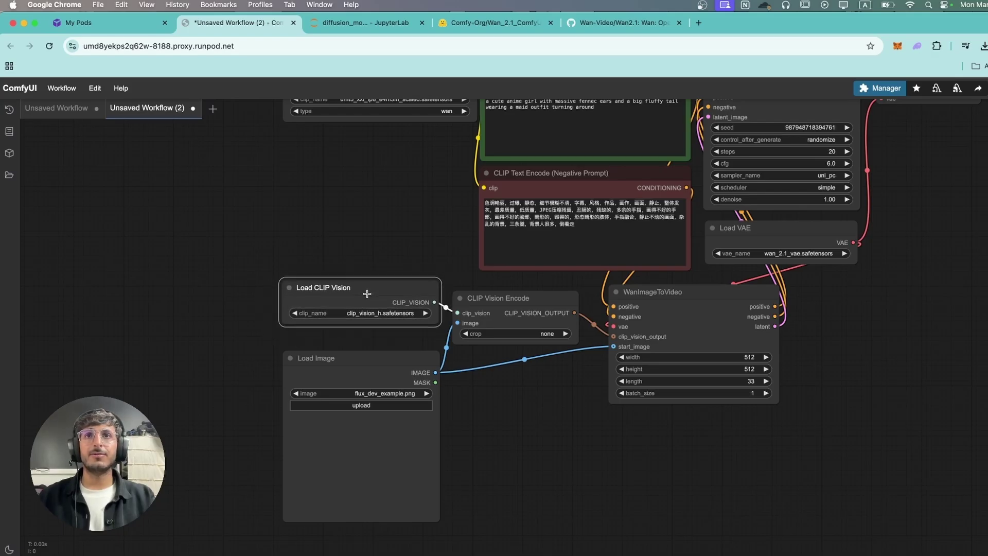
pyautogui.click(493, 23)
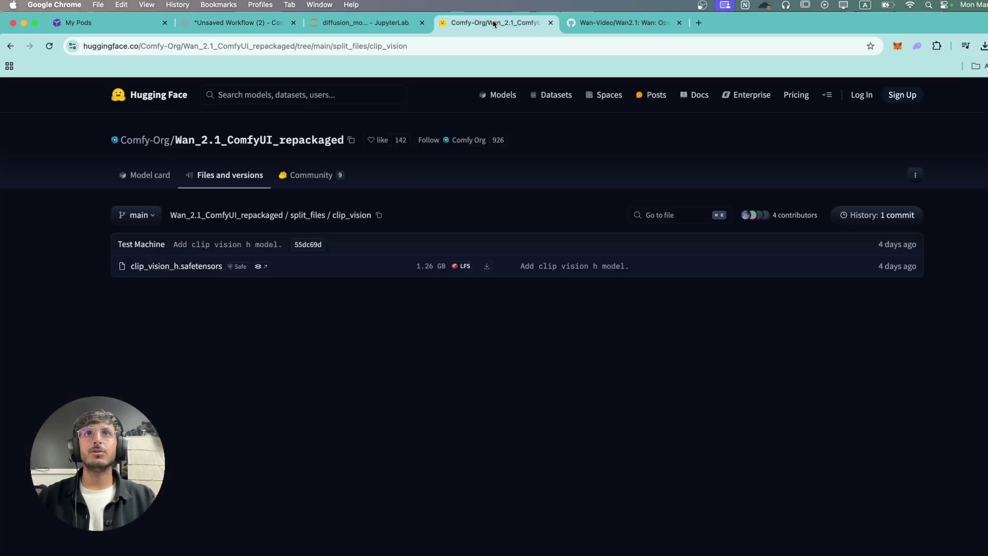
pyautogui.rightClick(174, 266)
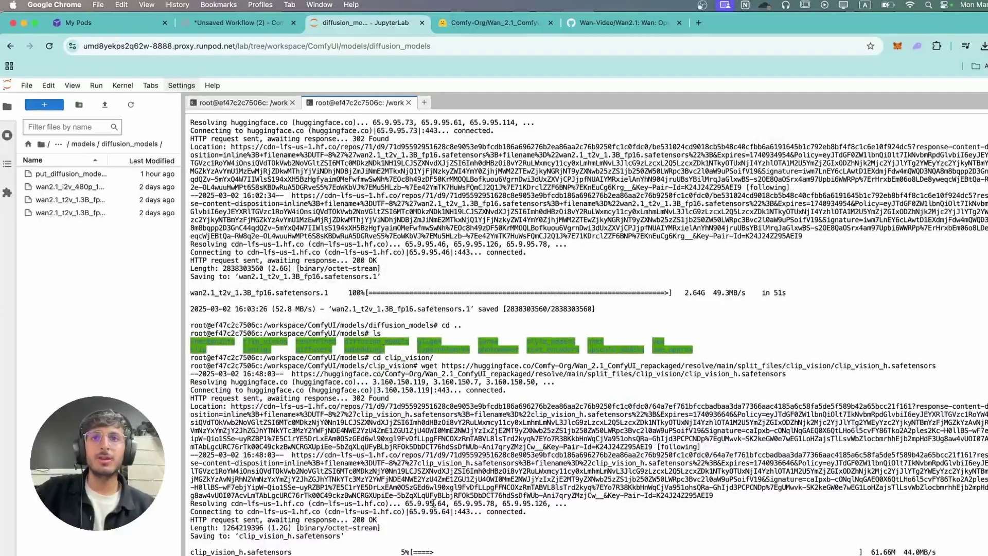
# Go up to models and open the clip_vision folder to confirm clip_vision_h.safetensors arrived.
pyautogui.click(84, 145)
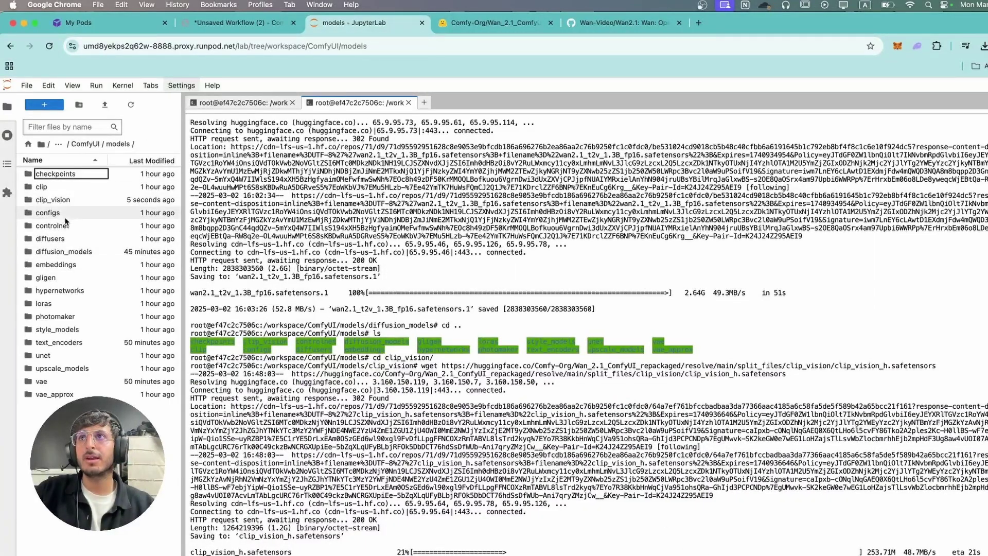
pyautogui.doubleClick(66, 200)
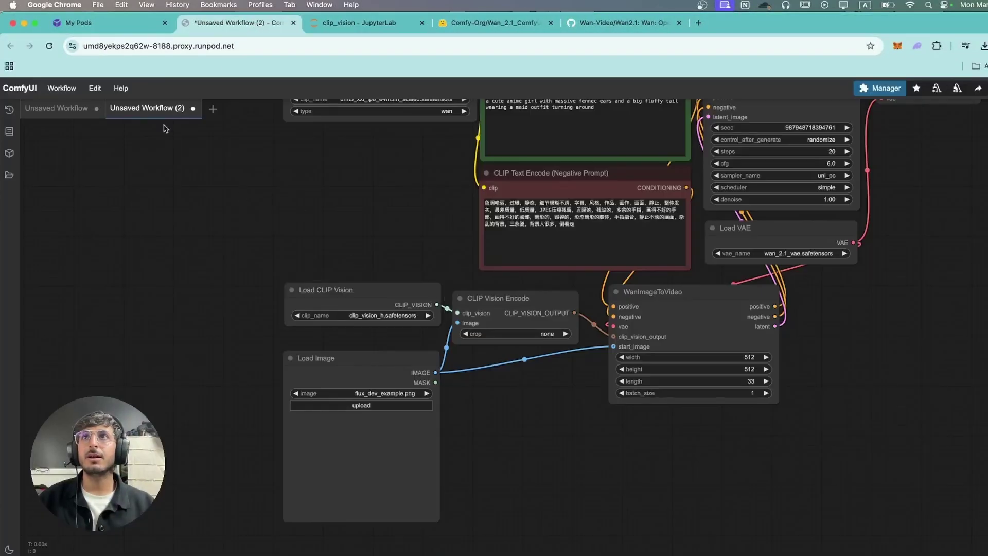
# Refresh node definitions so clip_vision_h.safetensors becomes available in Load CLIP Vision.
pyautogui.click(129, 149)
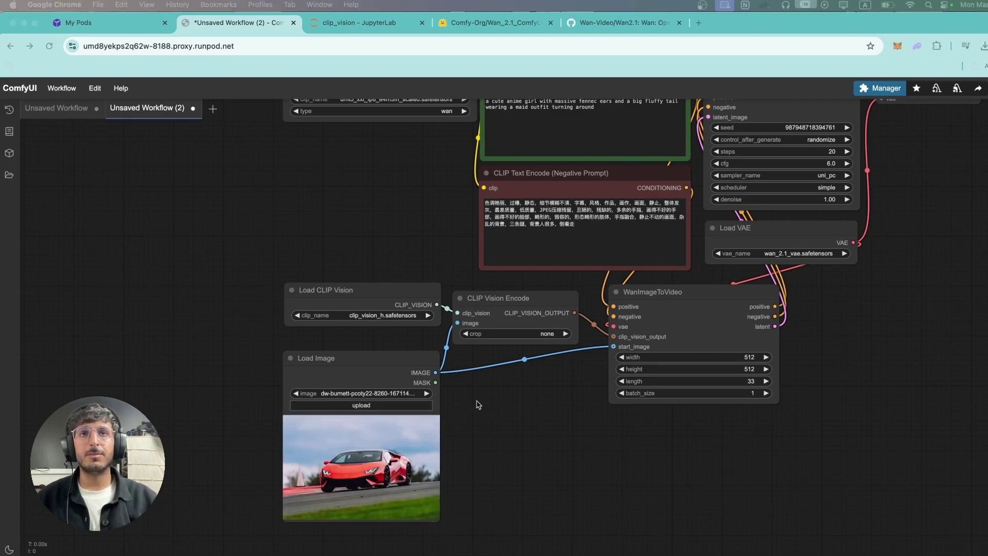
pyautogui.scroll(5, 507, 369)
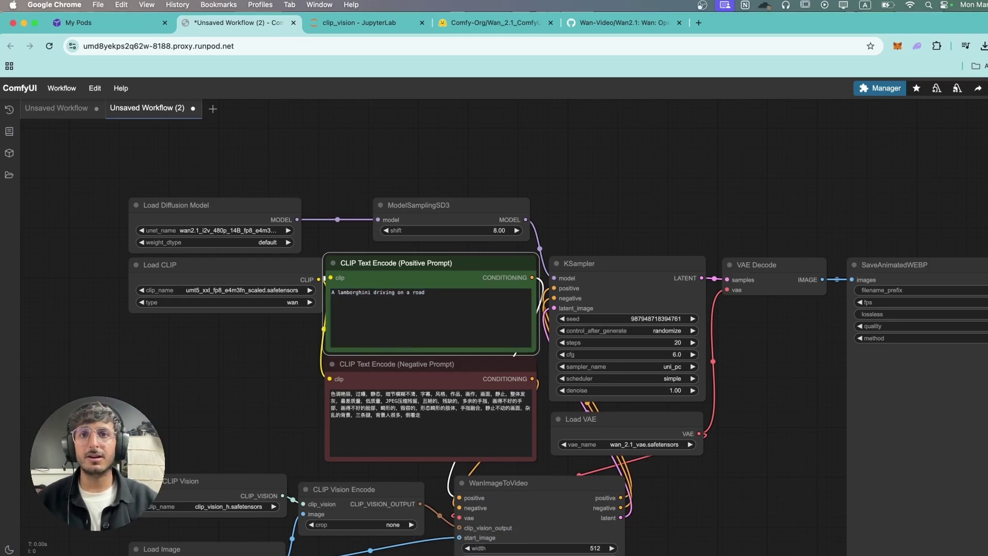
# Zoom in on the SaveAnimatedWEBP preview to review the red Lamborghini driving clip.
pyautogui.scroll(-3, 657, 441)
pyautogui.scroll(-3, 741, 472)
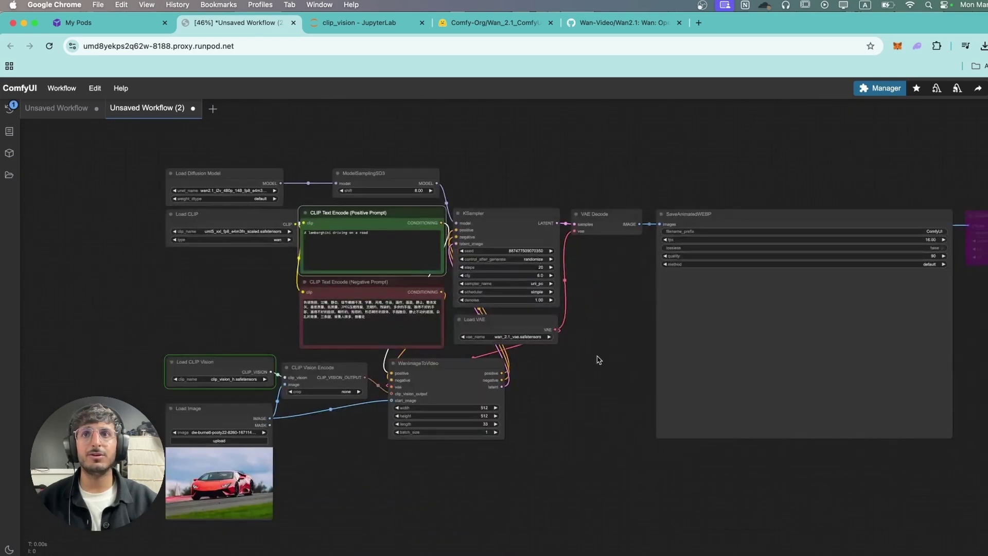
pyautogui.scroll(2, 883, 350)
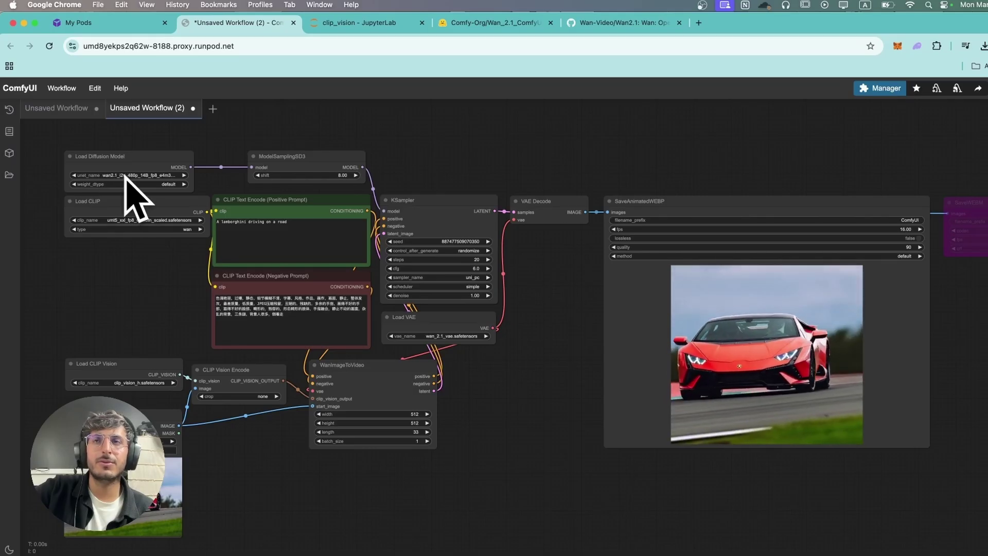
pyautogui.scroll(5, 703, 362)
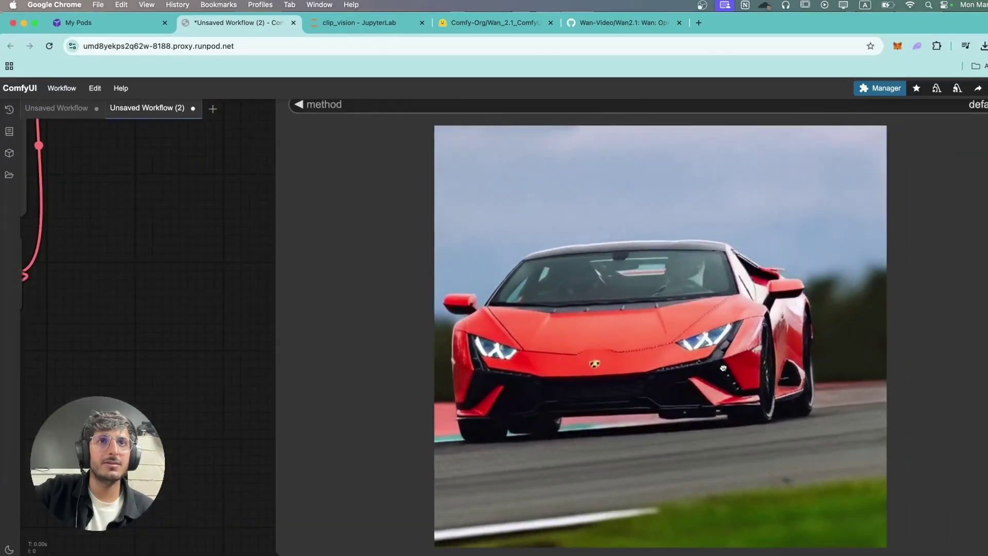
pyautogui.scroll(-1, 667, 344)
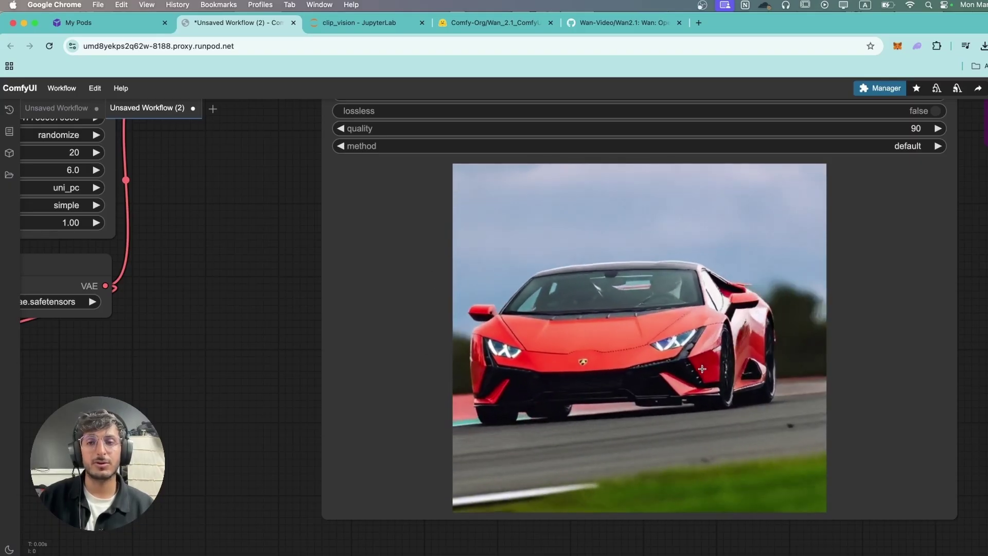
pyautogui.scroll(-2, 702, 365)
# Bring the whole graph into view and queue the golden eagle waving its wings generation.
pyautogui.scroll(-3, 300, 477)
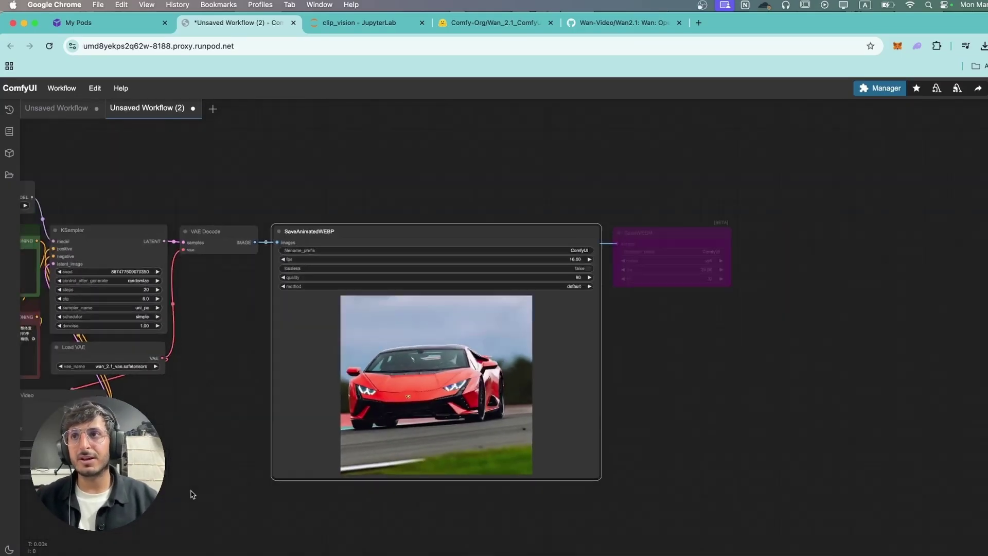
pyautogui.moveTo(192, 494); pyautogui.dragTo(571, 421)
pyautogui.scroll(2, 226, 427)
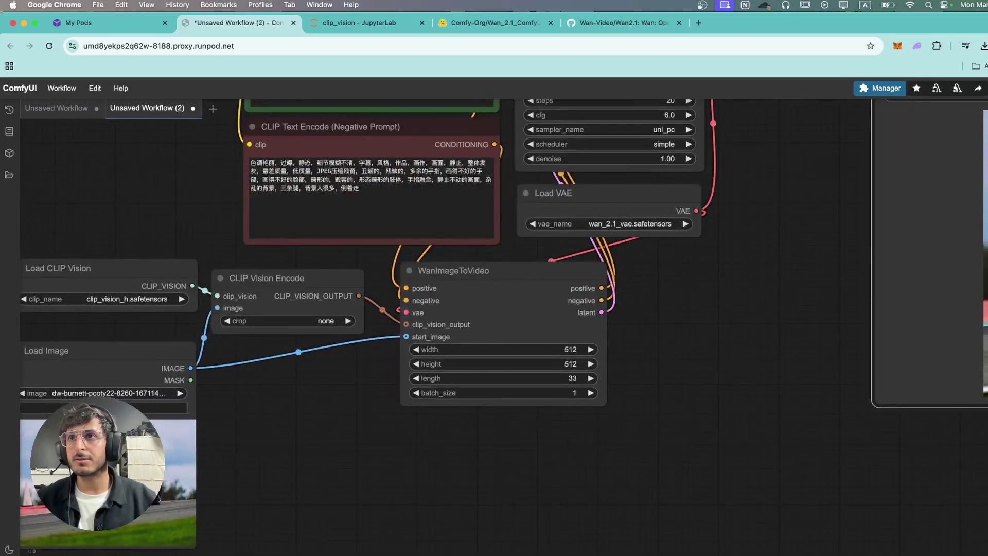
pyautogui.scroll(-2, 648, 424)
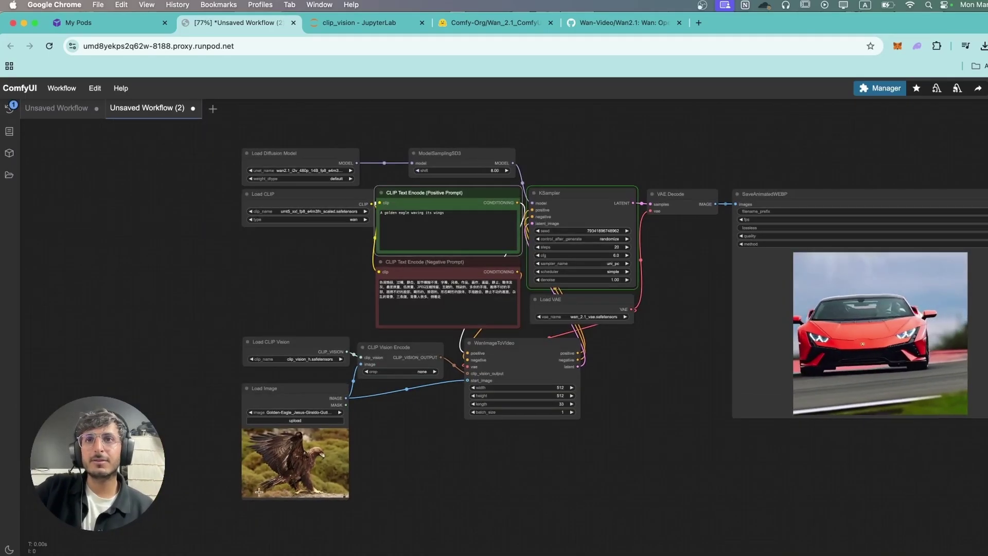
pyautogui.scroll(6, 607, 424)
pyautogui.hotkey('ctrl', 'Return')
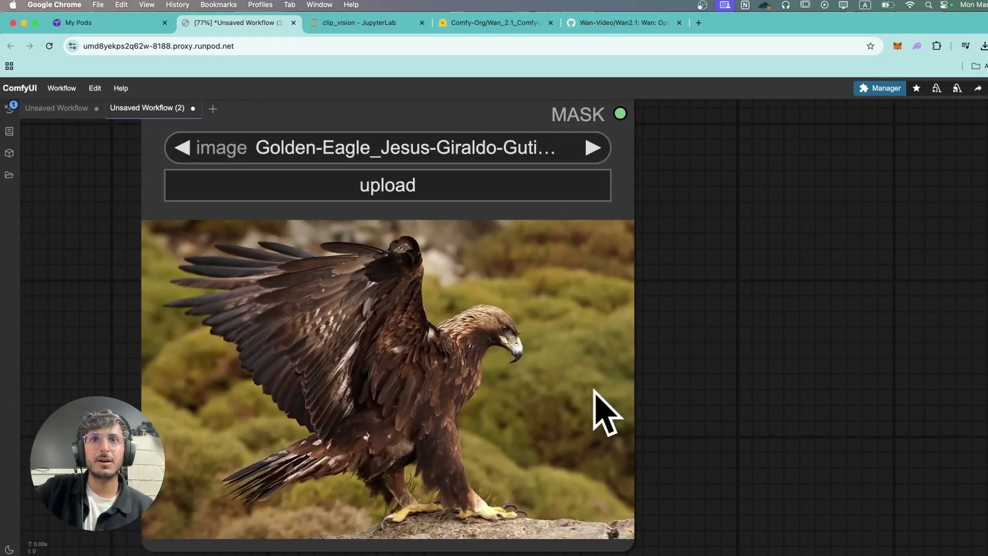
# Zoom and pan to watch the generated eagle-flapping clip in the output node.
pyautogui.scroll(-5, 586, 405)
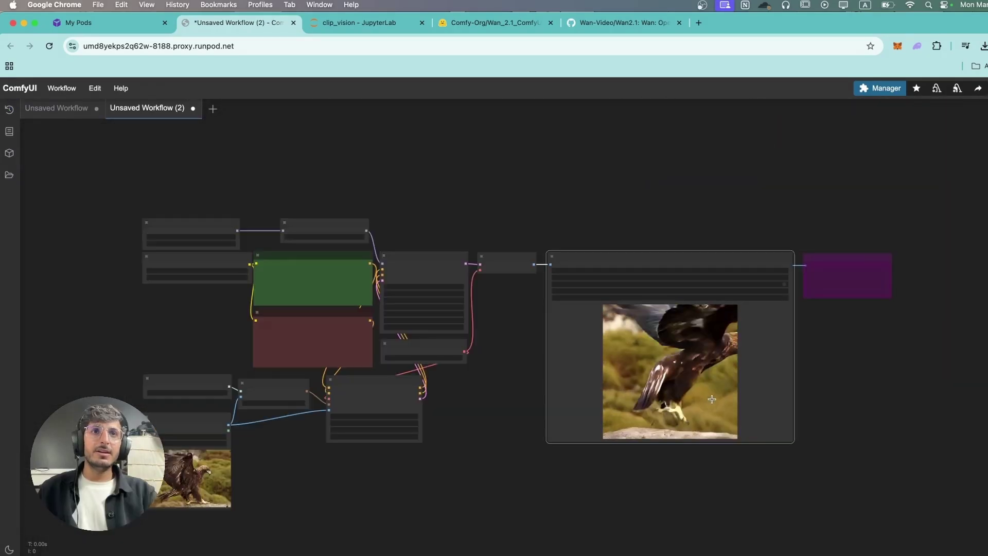
pyautogui.scroll(2, 718, 413)
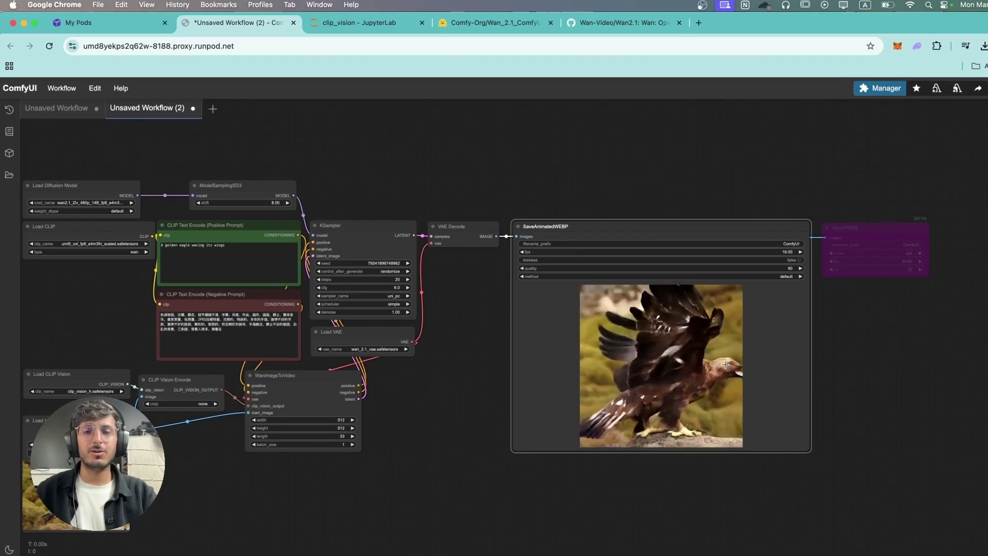
pyautogui.scroll(1, 726, 364)
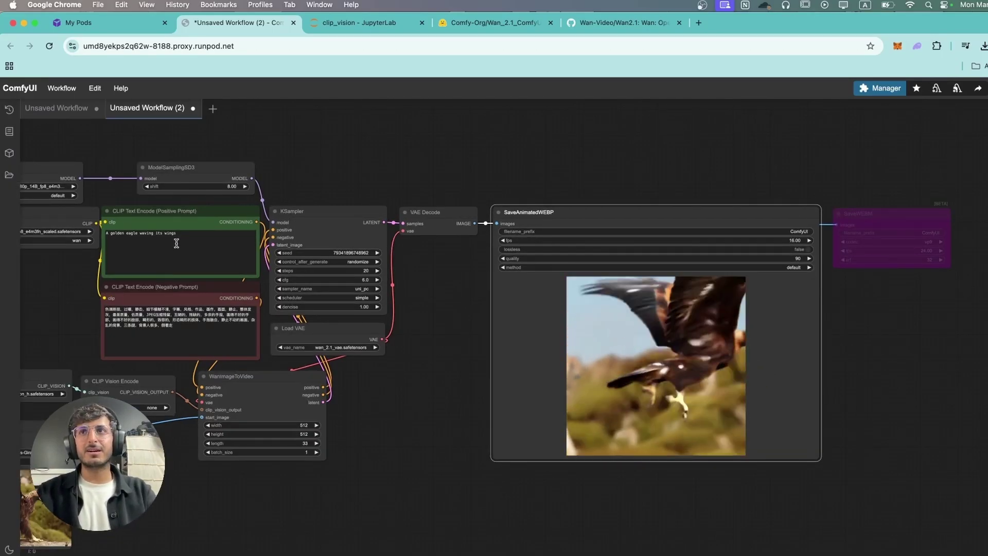
pyautogui.moveTo(174, 239); pyautogui.dragTo(274, 258)
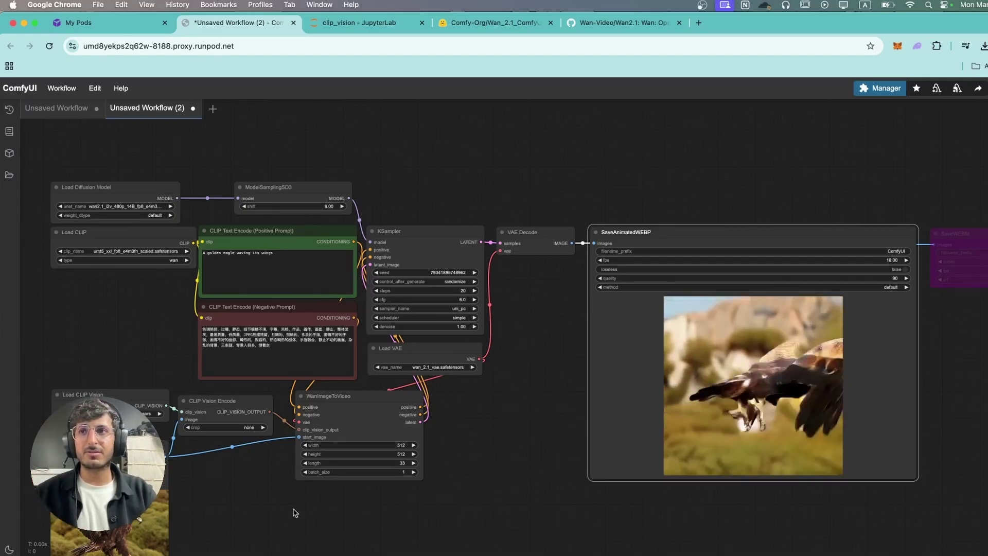
# Zoom and pan to watch the two girls playing rock paper scissors clip in the output preview.
pyautogui.scroll(3, 285, 435)
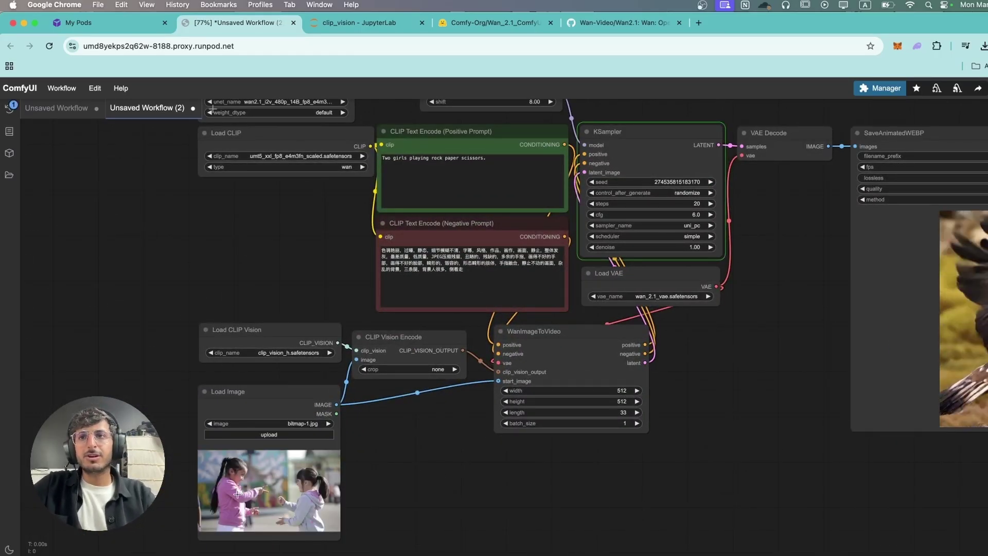
pyautogui.scroll(5, 238, 494)
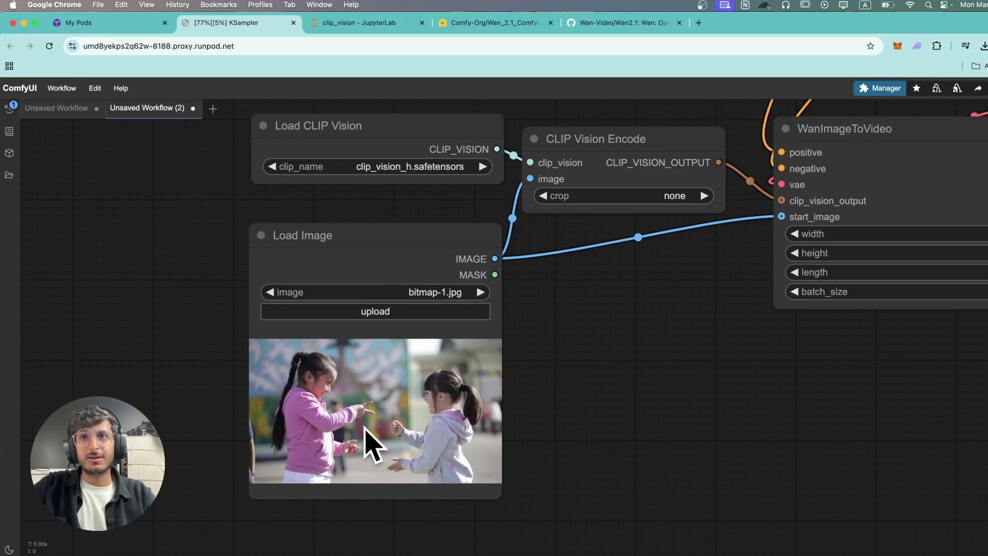
pyautogui.scroll(-5, 474, 417)
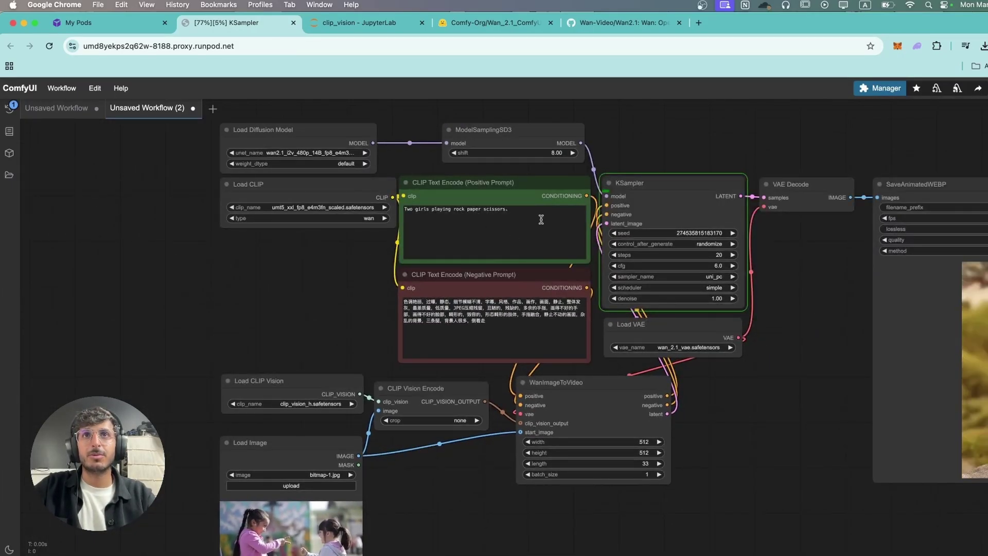
pyautogui.scroll(-2, 753, 398)
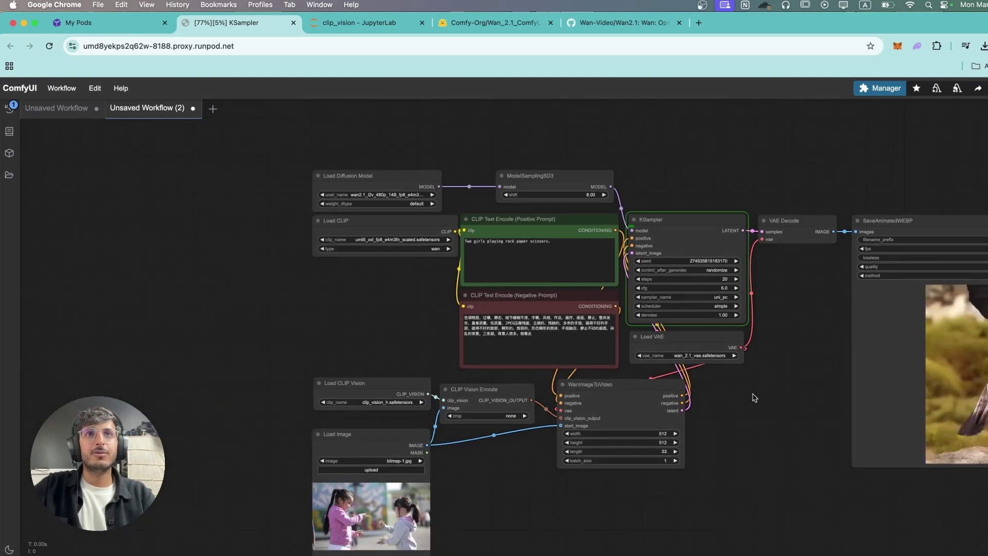
pyautogui.moveTo(753, 397); pyautogui.dragTo(414, 360)
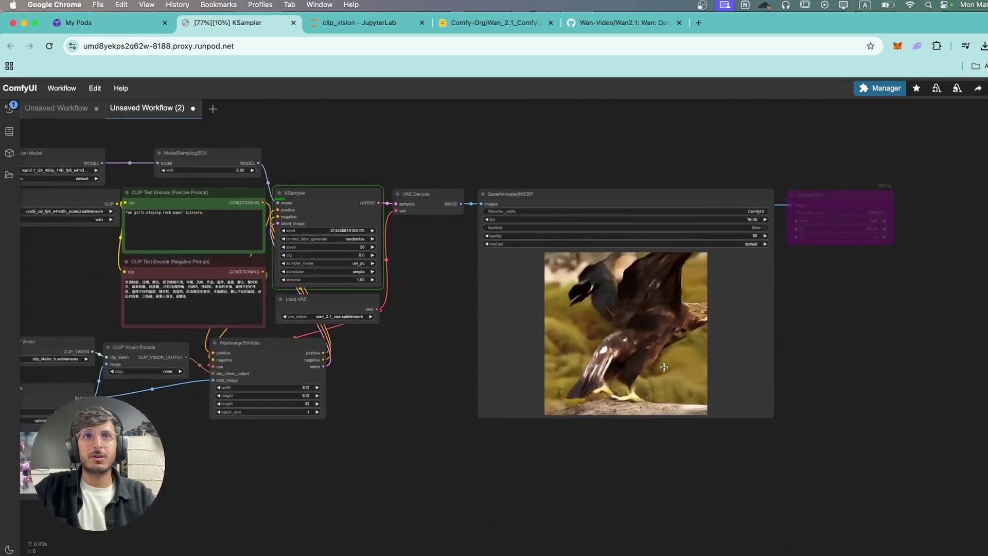
pyautogui.click(587, 425)
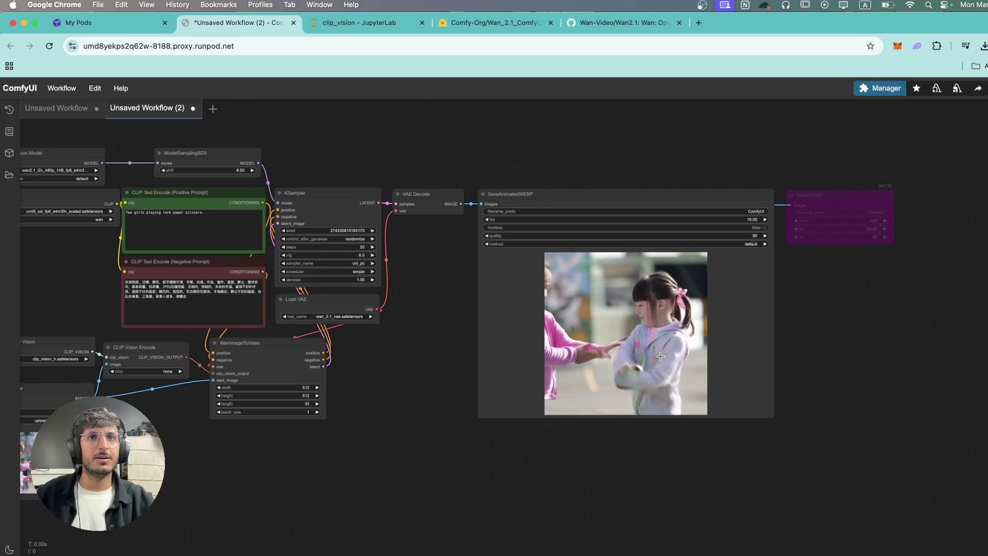
pyautogui.scroll(-2, 602, 410)
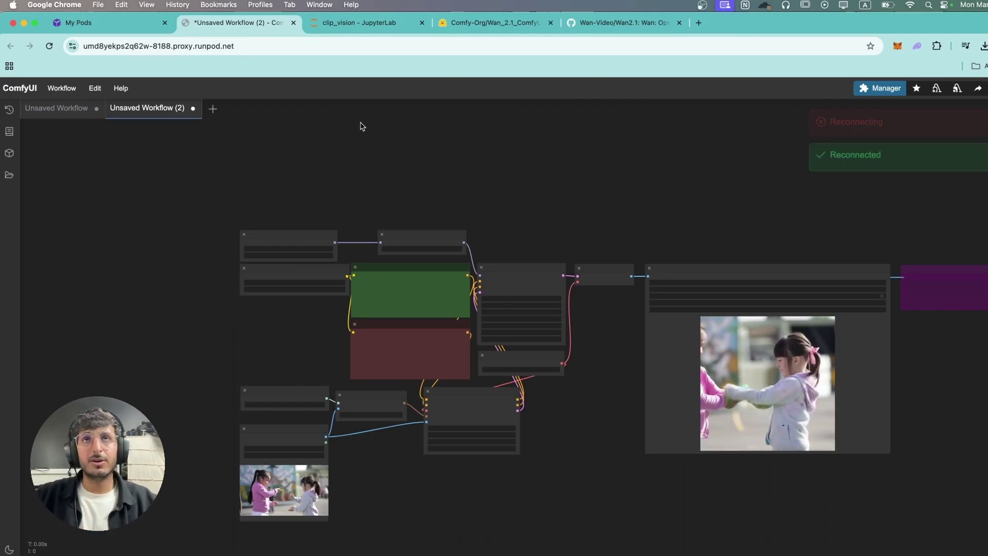
# Show the Wan_2.1_ComfyUI_repackaged diffusion_models file list with the 14B fp8 variants on Hugging Face.
pyautogui.click(510, 23)
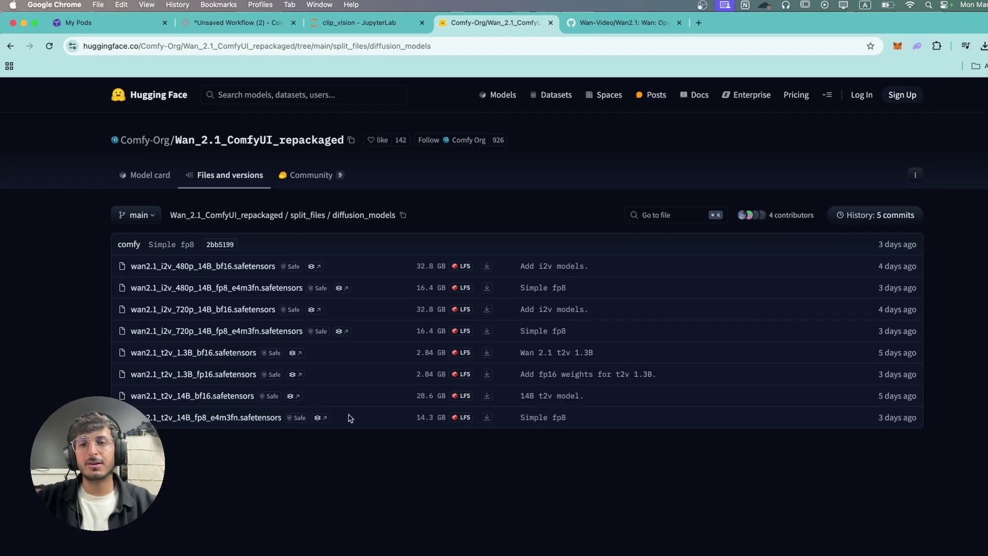